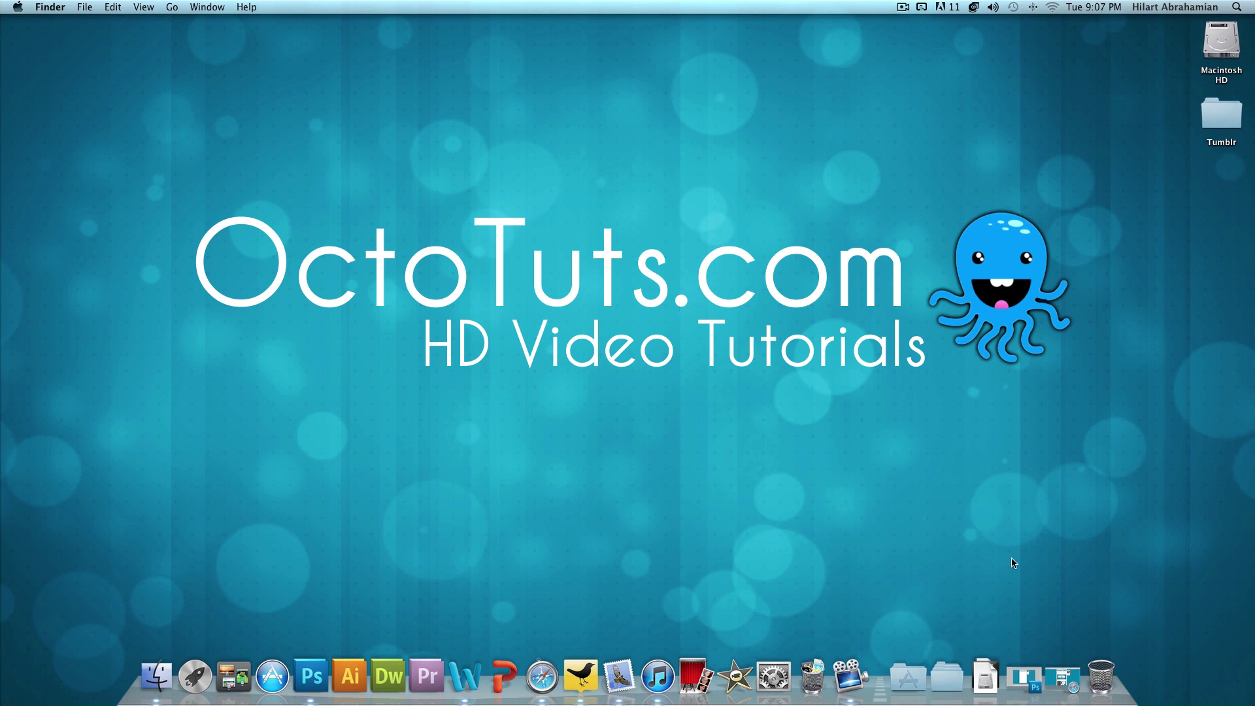
Restore Safari and look over the Octotuts Tumblr blog, selecting and then clearing the header text.
{"action": "left_click", "coordinate": [1063, 674]}
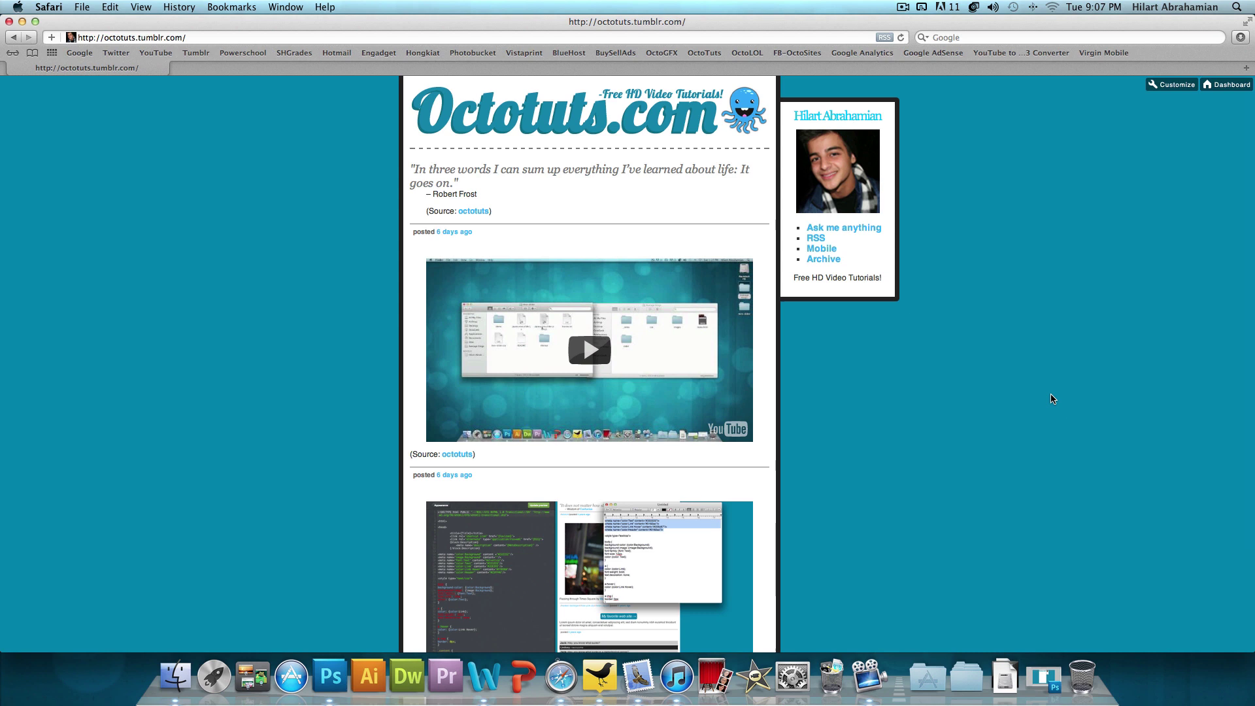
{"action": "scroll", "coordinate": [1052, 398], "scroll_direction": "down", "scroll_amount": 4}
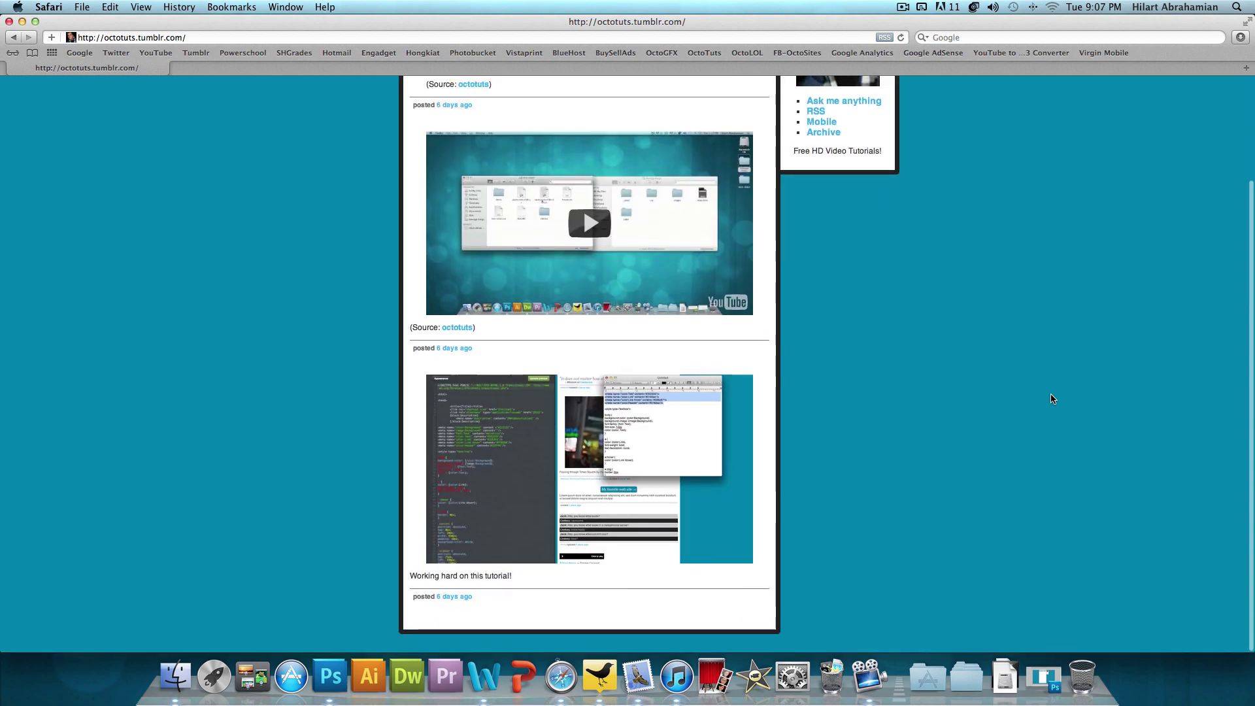
{"action": "left_click_drag", "start_coordinate": [503, 451], "coordinate": [323, 411]}
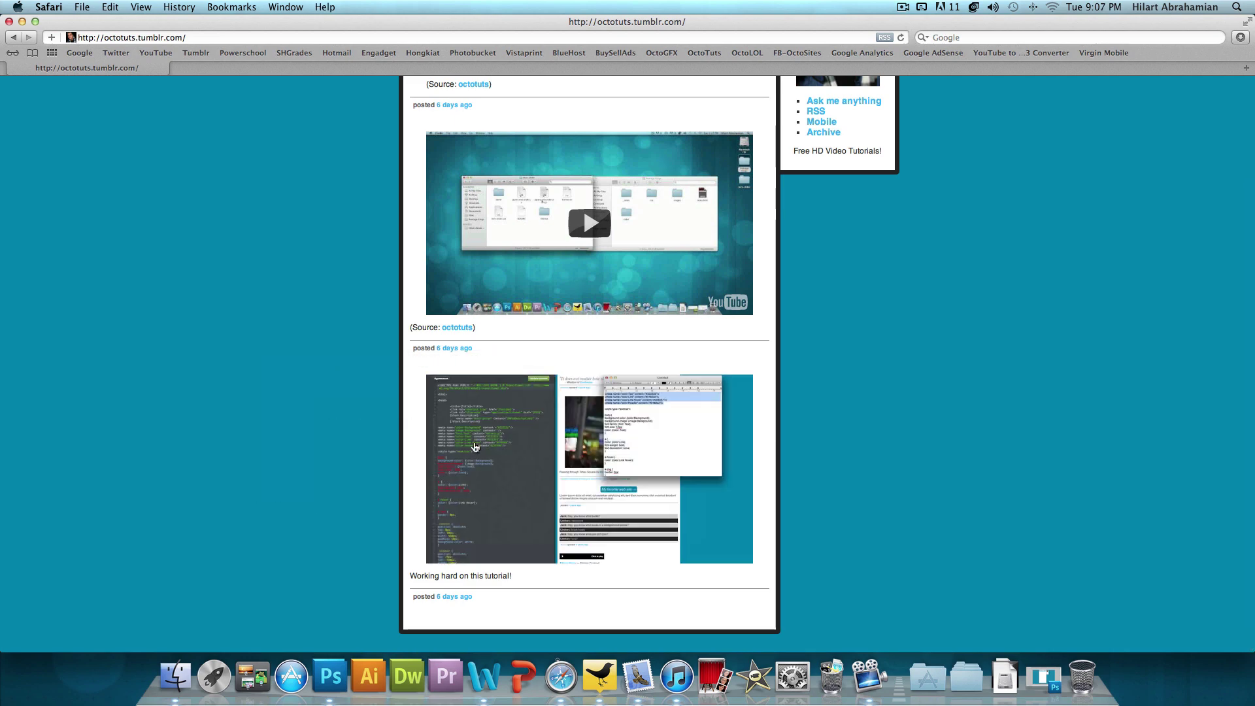
{"action": "scroll", "coordinate": [484, 449], "scroll_direction": "up", "scroll_amount": 4}
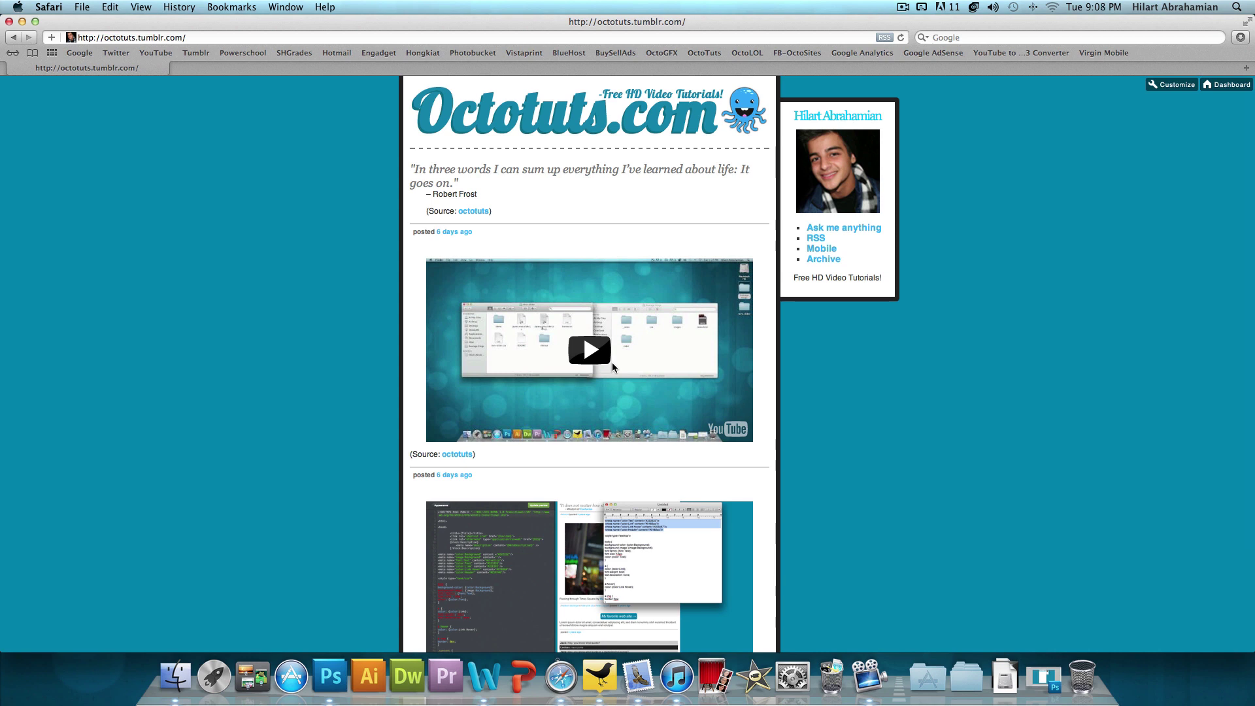
{"action": "left_click_drag", "start_coordinate": [506, 209], "coordinate": [376, 154]}
{"action": "left_click", "coordinate": [376, 154]}
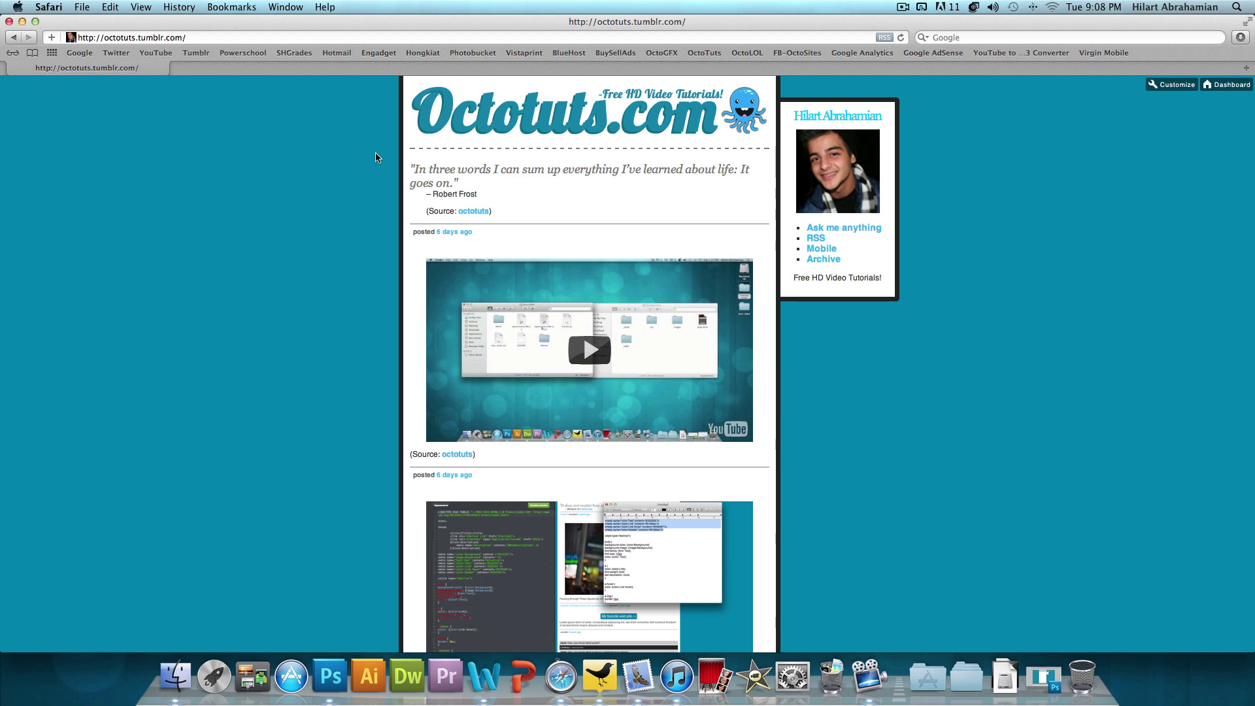
{"action": "scroll", "coordinate": [375, 157], "scroll_direction": "down", "scroll_amount": 4}
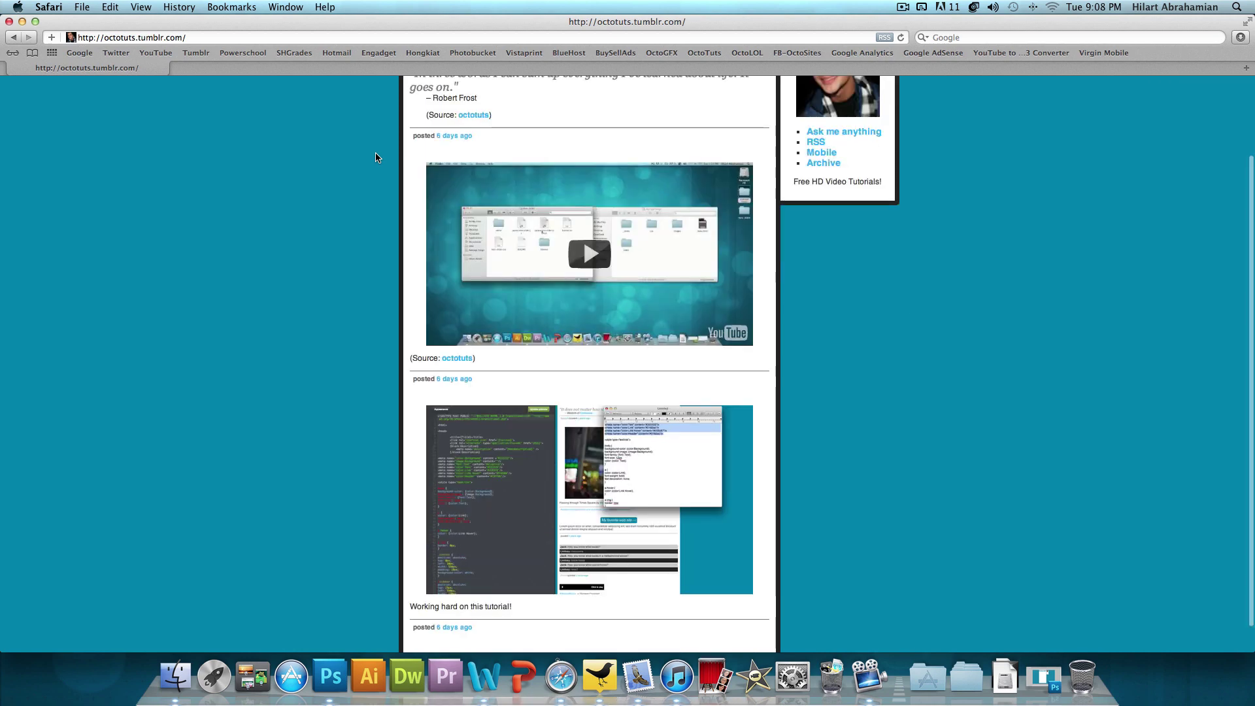
{"action": "scroll", "coordinate": [375, 158], "scroll_direction": "up", "scroll_amount": 4}
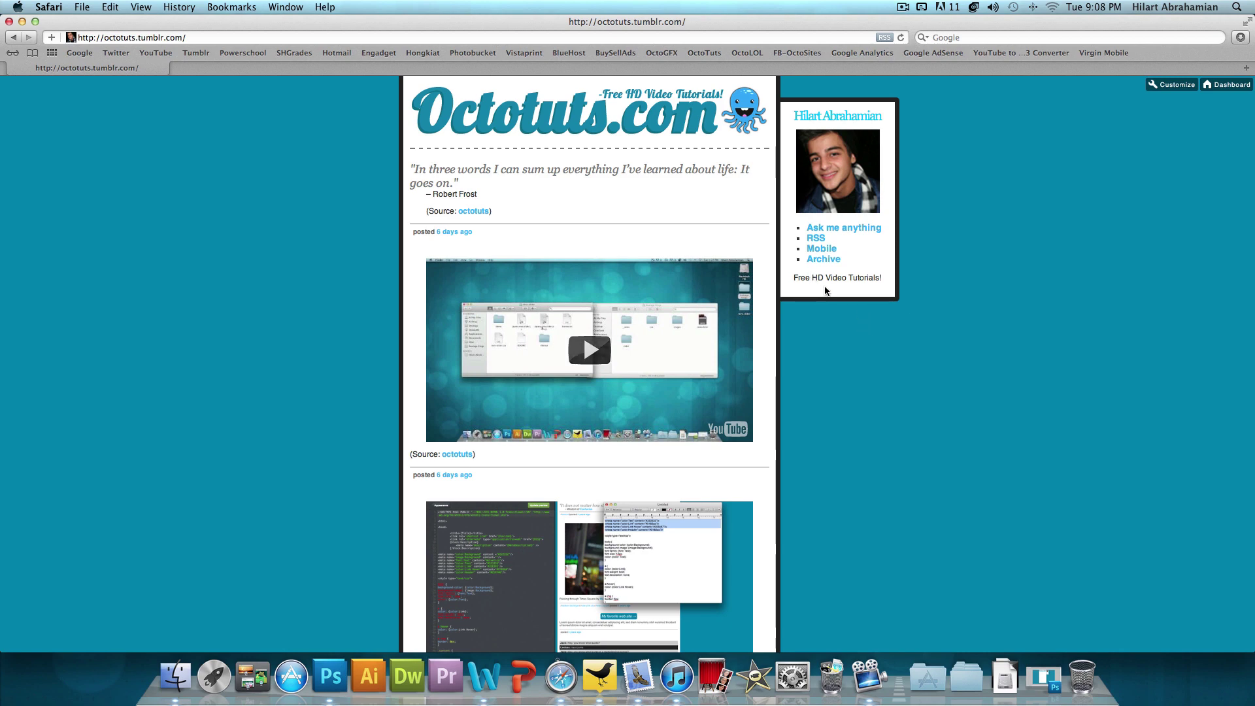
Minimize Safari and restore the template.psd mockup in Photoshop.
{"action": "left_click", "coordinate": [22, 22]}
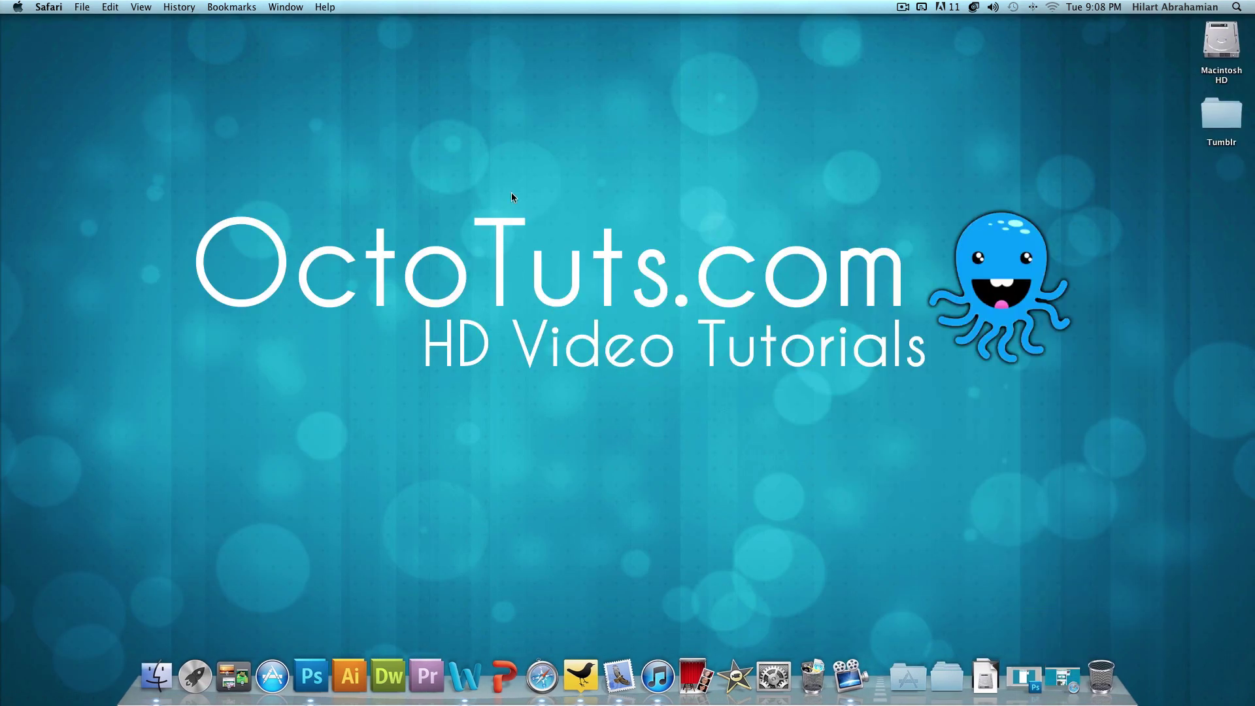
{"action": "left_click", "coordinate": [319, 677]}
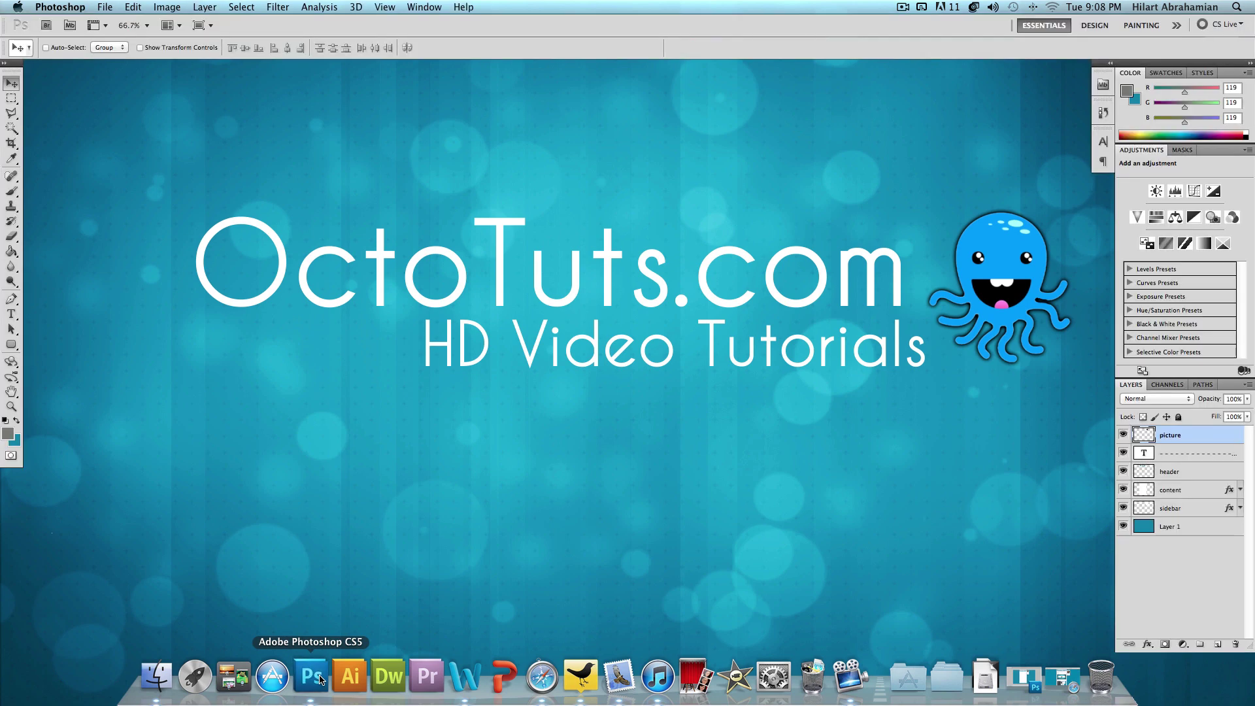
{"action": "left_click", "coordinate": [1023, 674]}
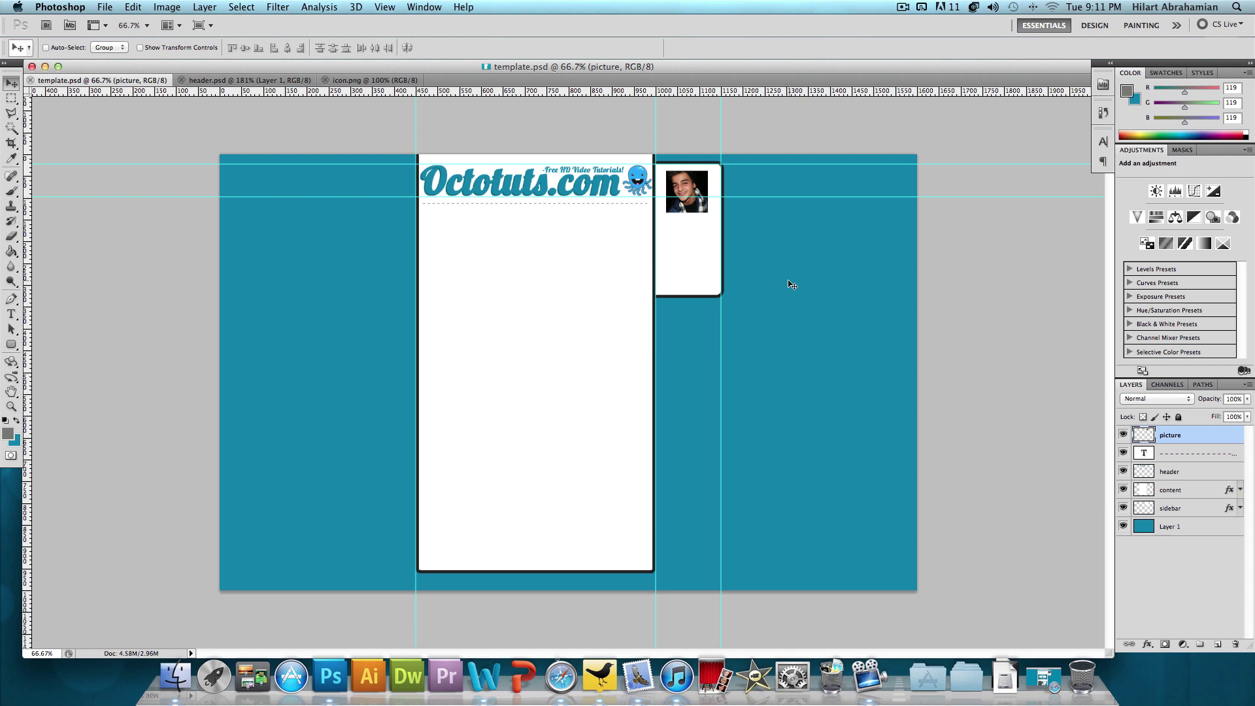
Delete the picture through sidebar layers, leaving only the teal Layer 1.
{"action": "left_click", "coordinate": [392, 8]}
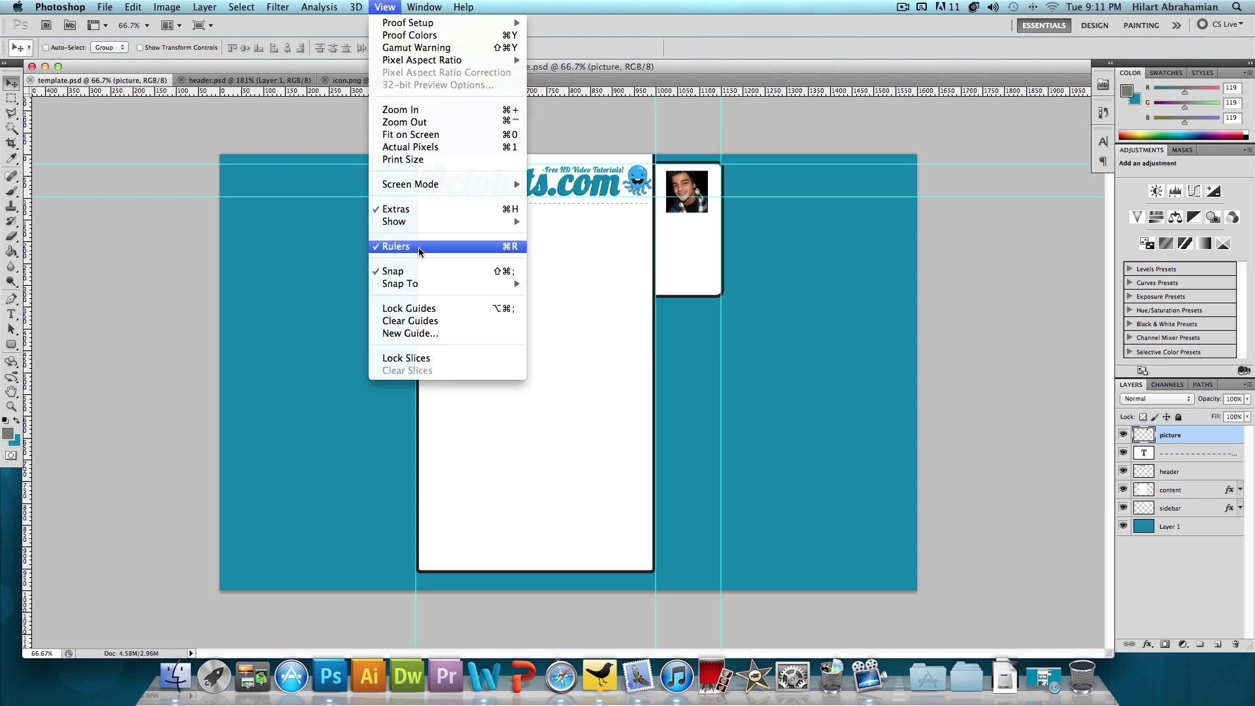
{"action": "left_click", "coordinate": [573, 257]}
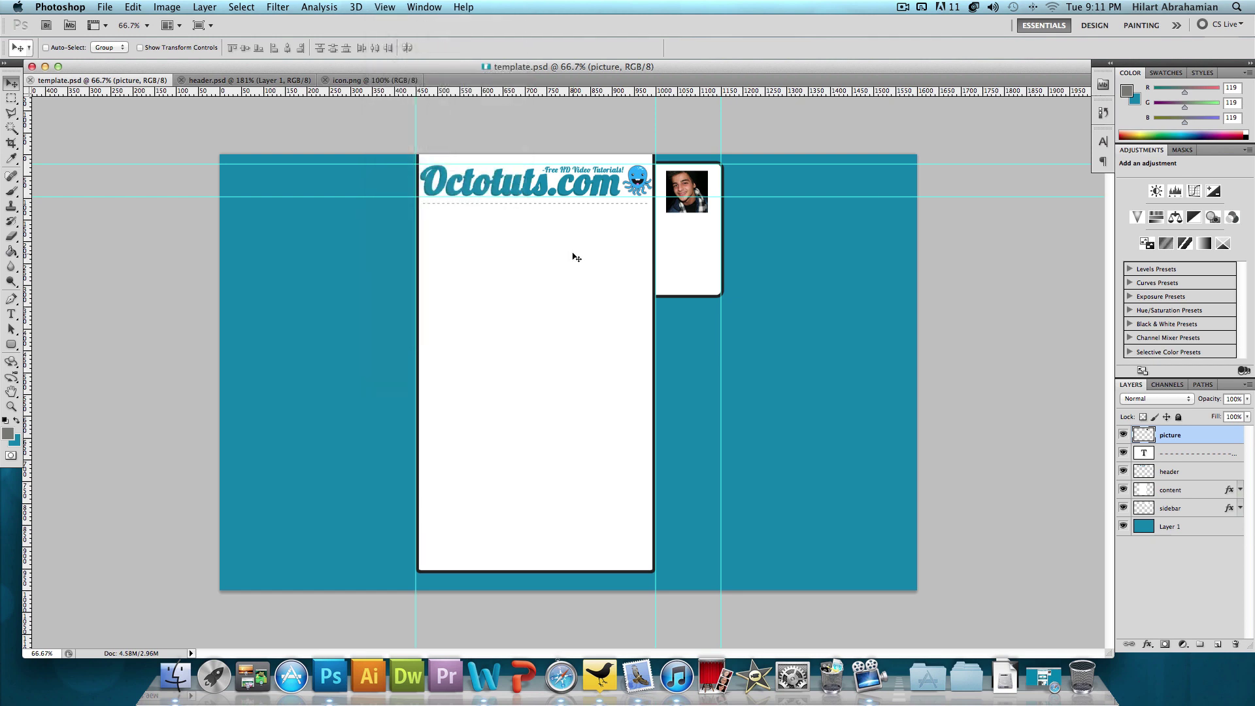
{"action": "left_click", "coordinate": [1178, 509], "text": "shift"}
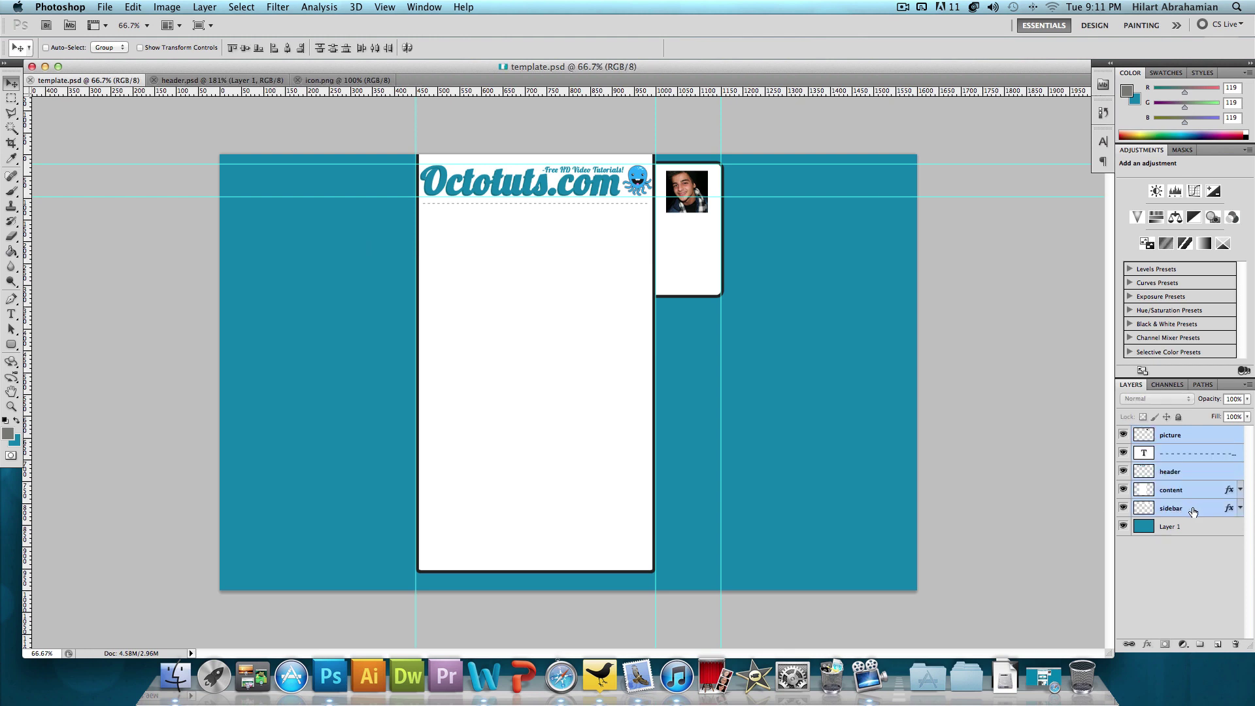
{"action": "left_click_drag", "start_coordinate": [1194, 511], "coordinate": [1235, 644]}
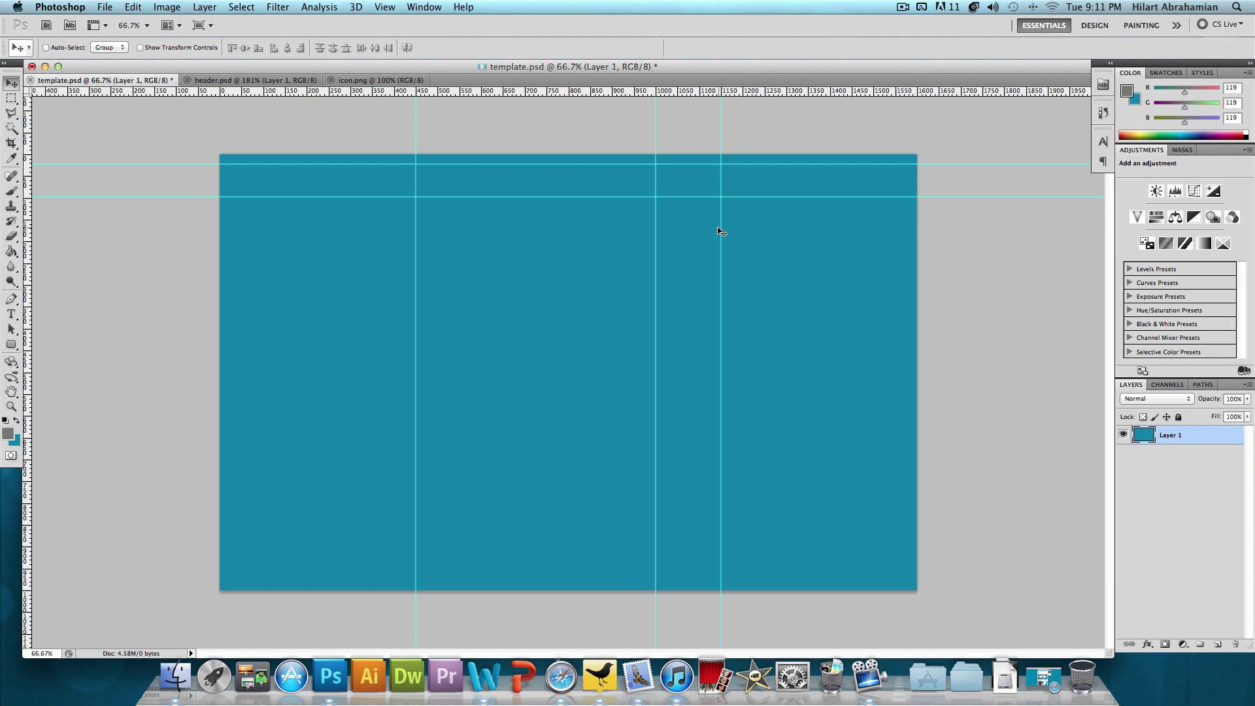
{"action": "left_click", "coordinate": [1195, 520]}
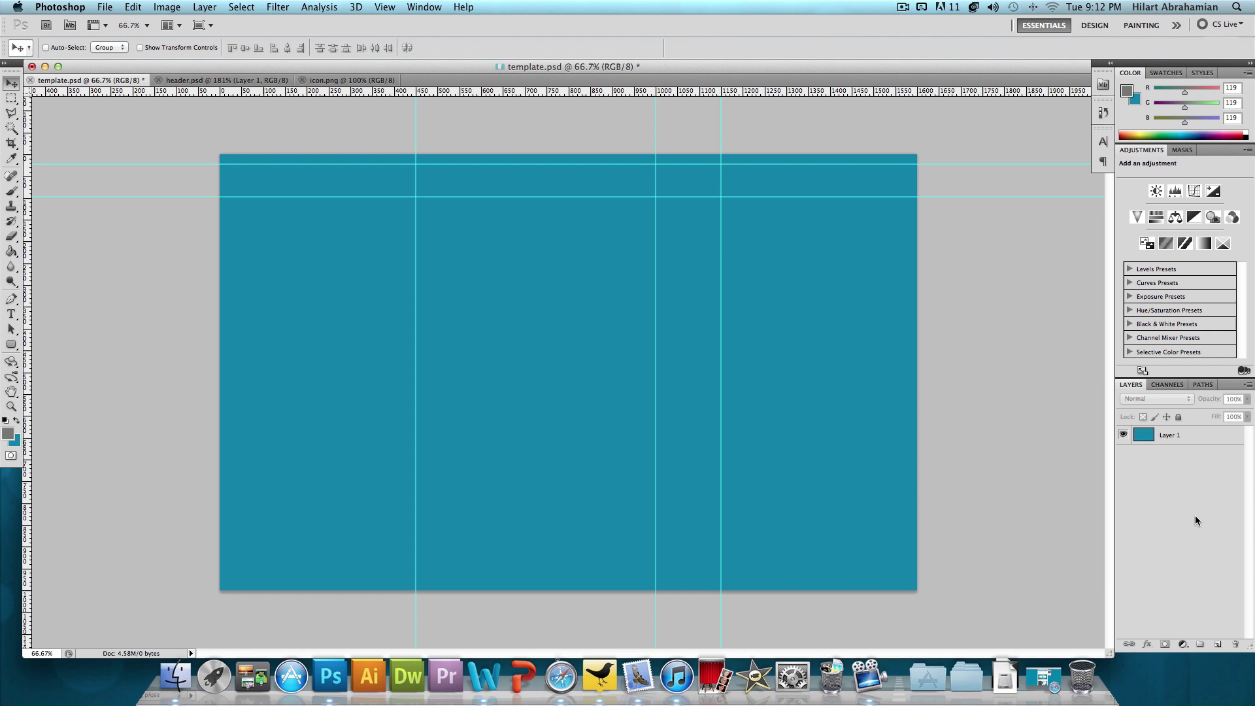
Set the foreground colour to #0182ac.
{"action": "left_click", "coordinate": [17, 420]}
{"action": "left_click", "coordinate": [8, 432]}
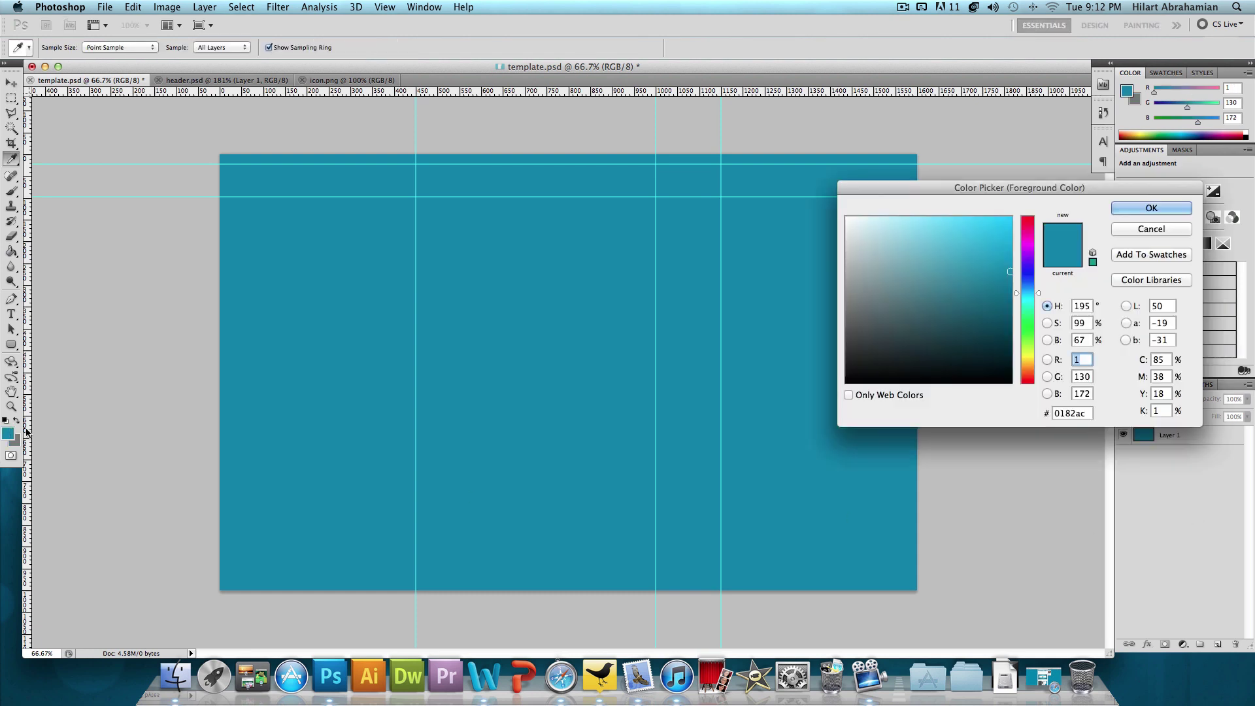
{"action": "double_click", "coordinate": [1086, 410]}
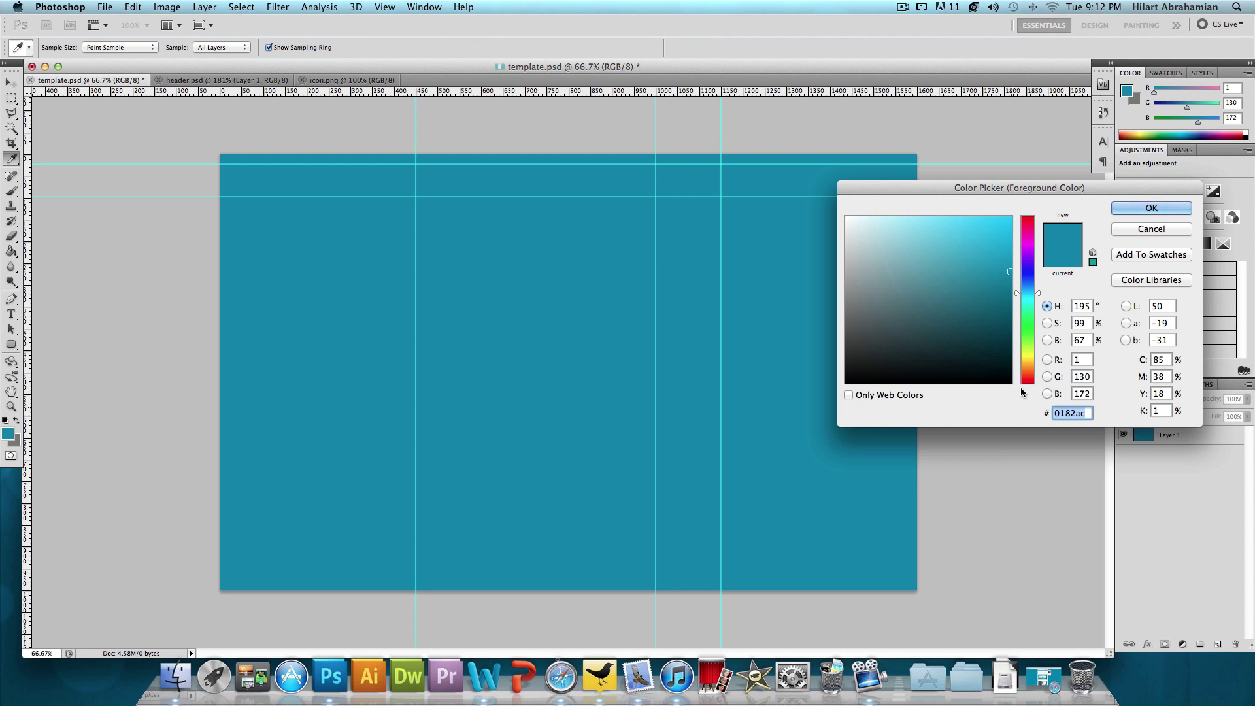
{"action": "left_click", "coordinate": [1137, 210]}
{"action": "key", "text": "v"}
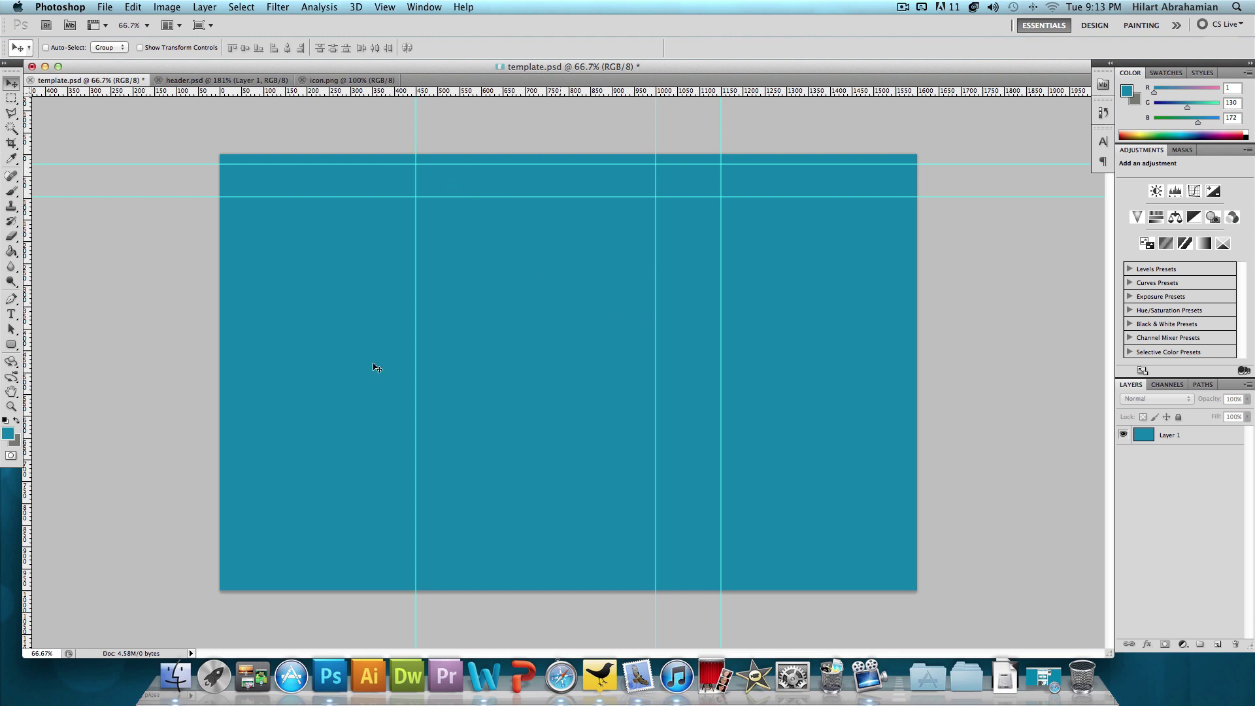
Make pure white the foreground colour.
{"action": "left_click", "coordinate": [16, 420]}
{"action": "left_click", "coordinate": [8, 432]}
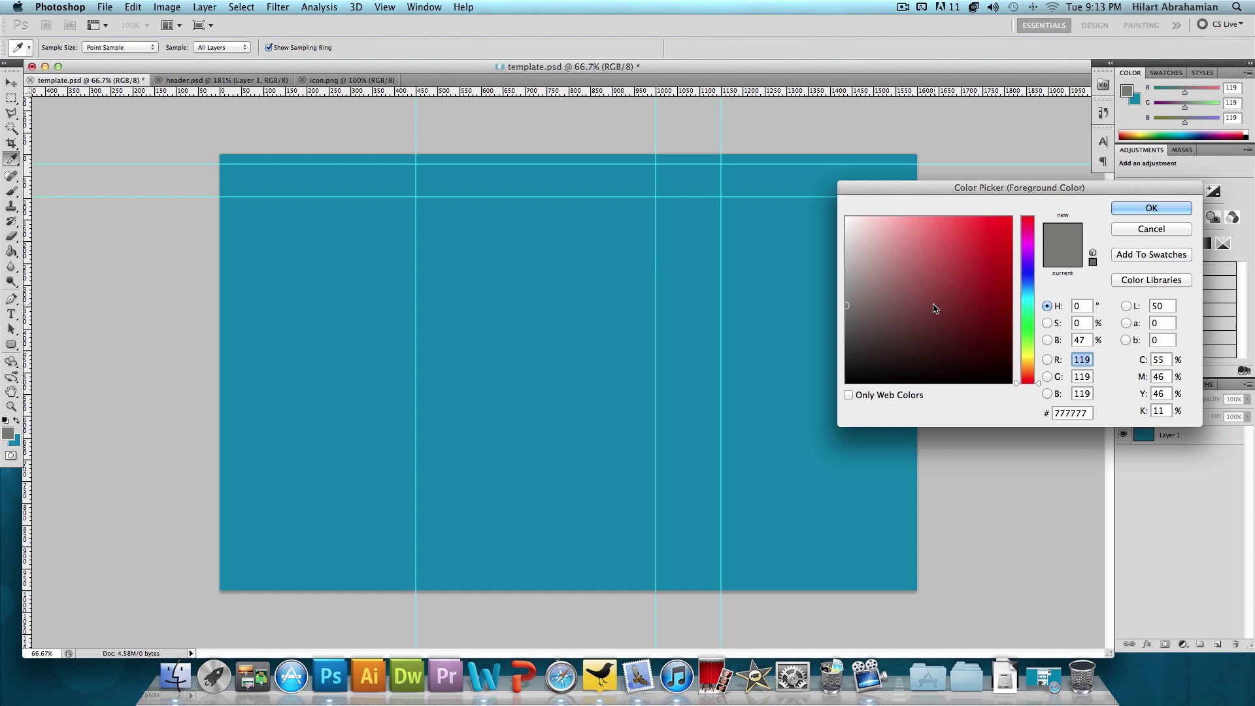
{"action": "left_click", "coordinate": [845, 217]}
{"action": "left_click", "coordinate": [1151, 208]}
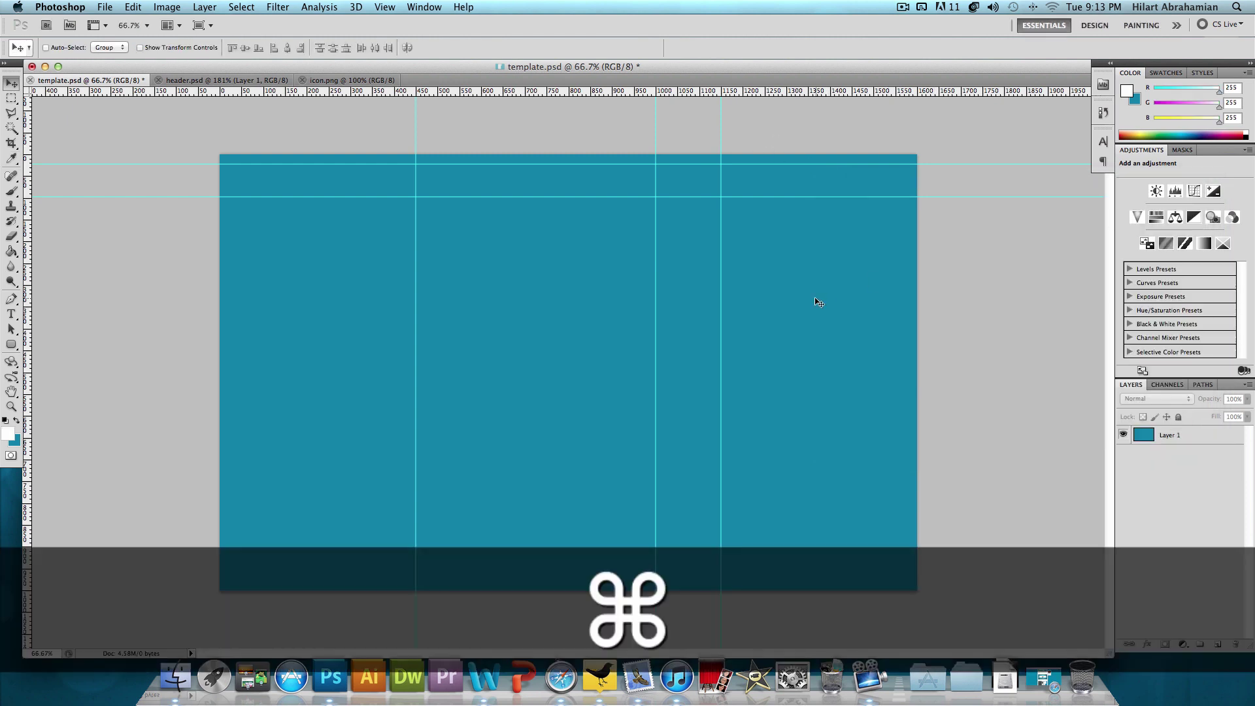
Add an empty Layer 2 and choose the Rounded Rectangle tool with a 10 px radius.
{"action": "key", "text": "super+shift+n"}
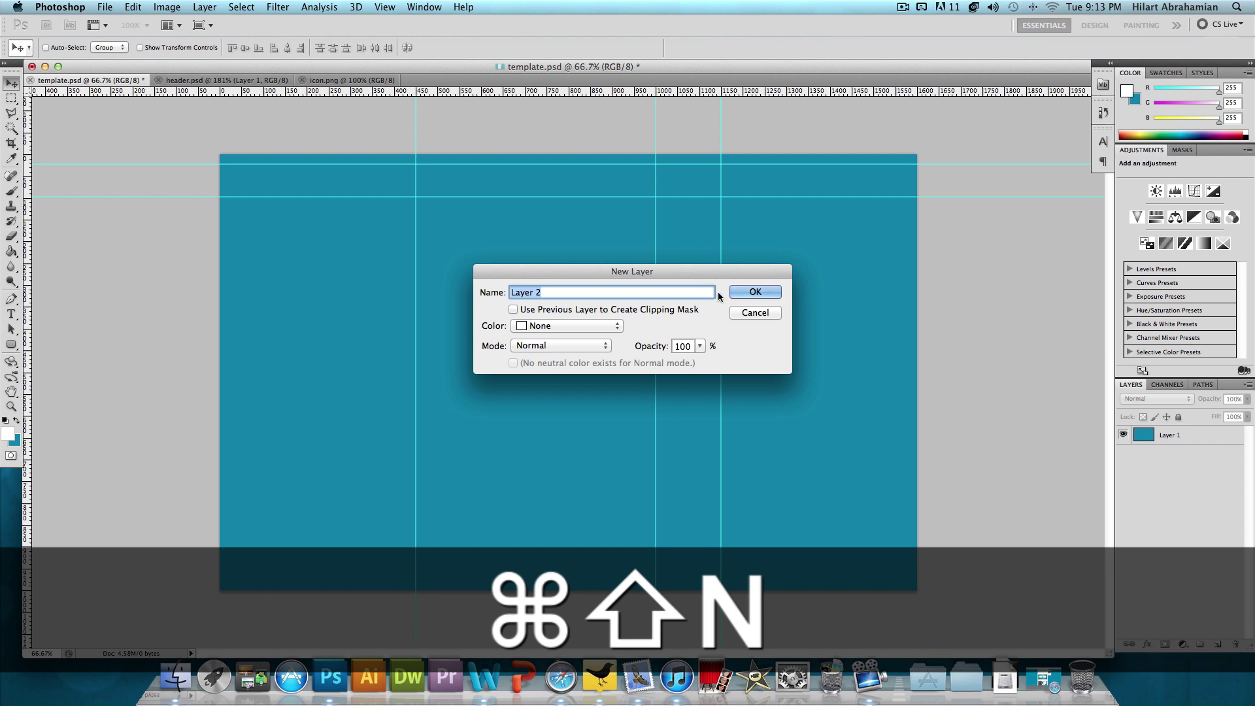
{"action": "left_click", "coordinate": [746, 295]}
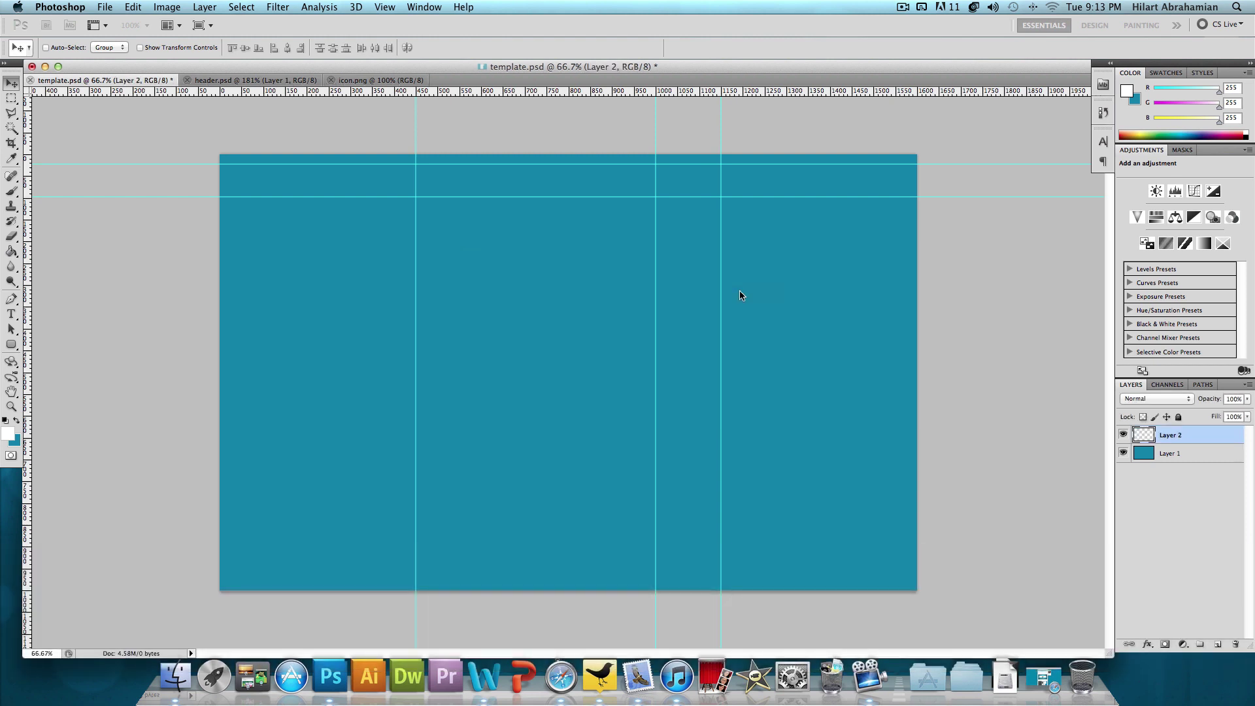
{"action": "left_click", "coordinate": [11, 344]}
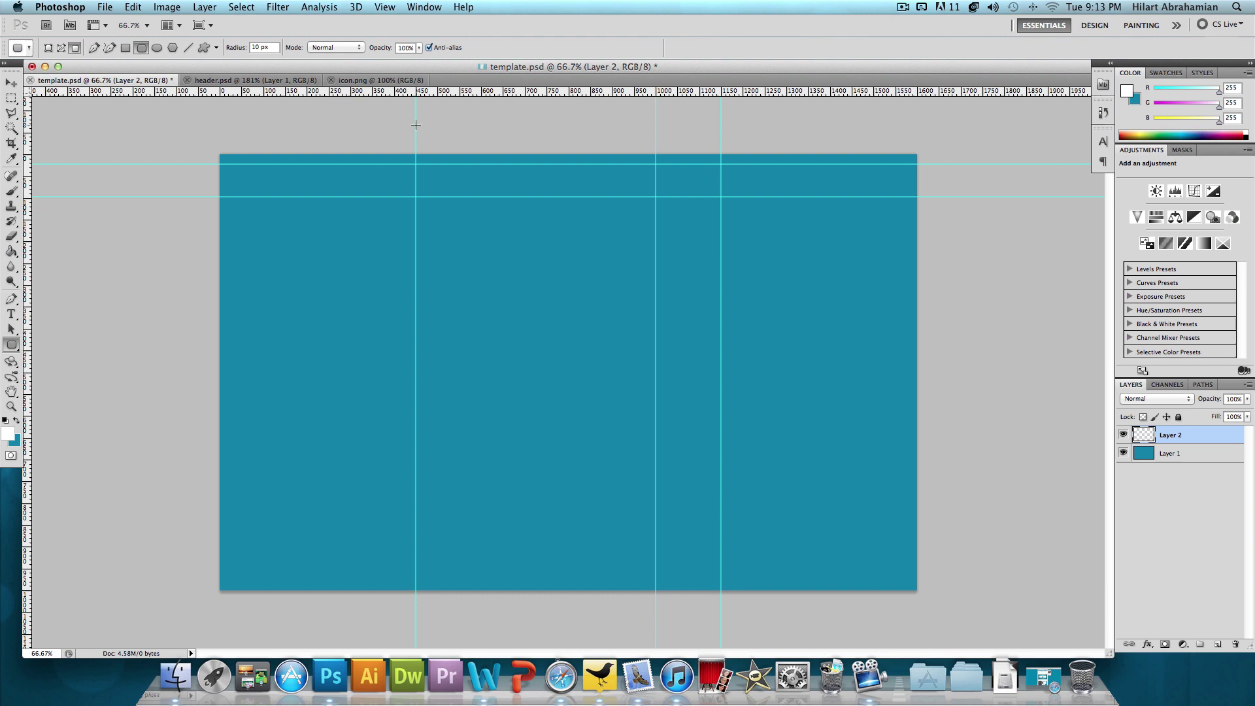
Draw a tall white rounded rectangle on Layer 2 from near the top to near the bottom between the left guides.
{"action": "left_click_drag", "start_coordinate": [416, 124], "coordinate": [660, 576]}
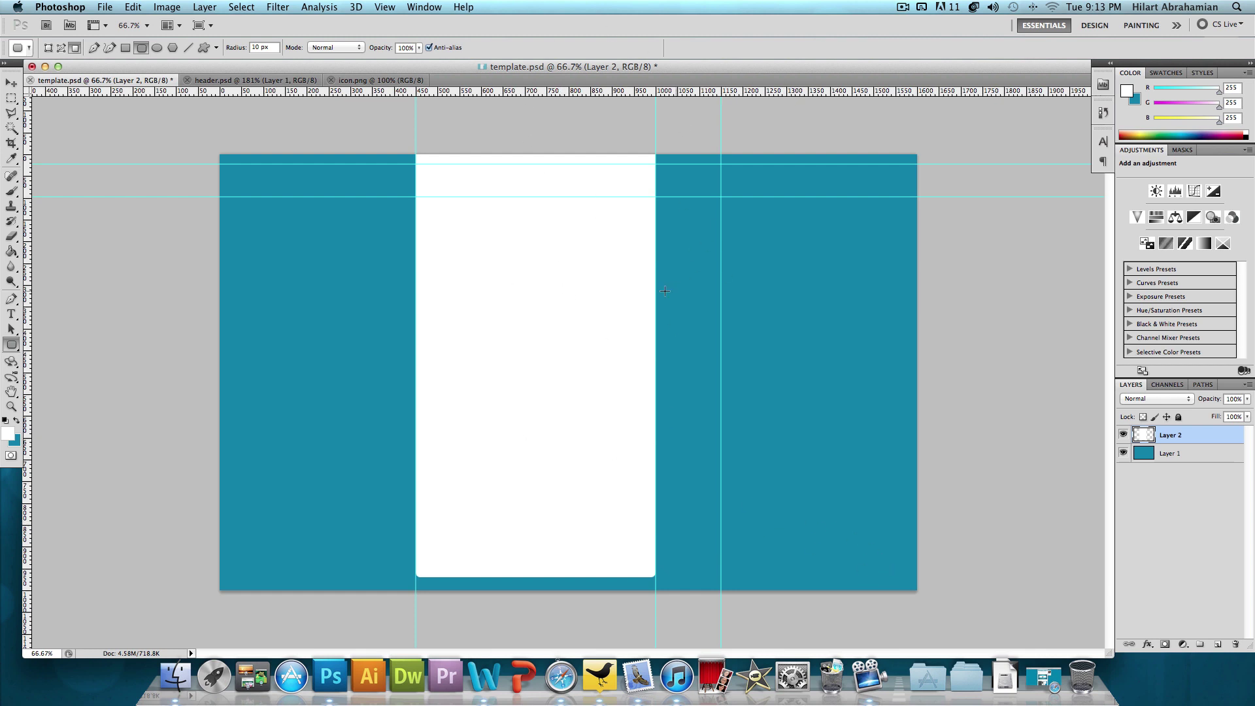
{"action": "left_click", "coordinate": [11, 83]}
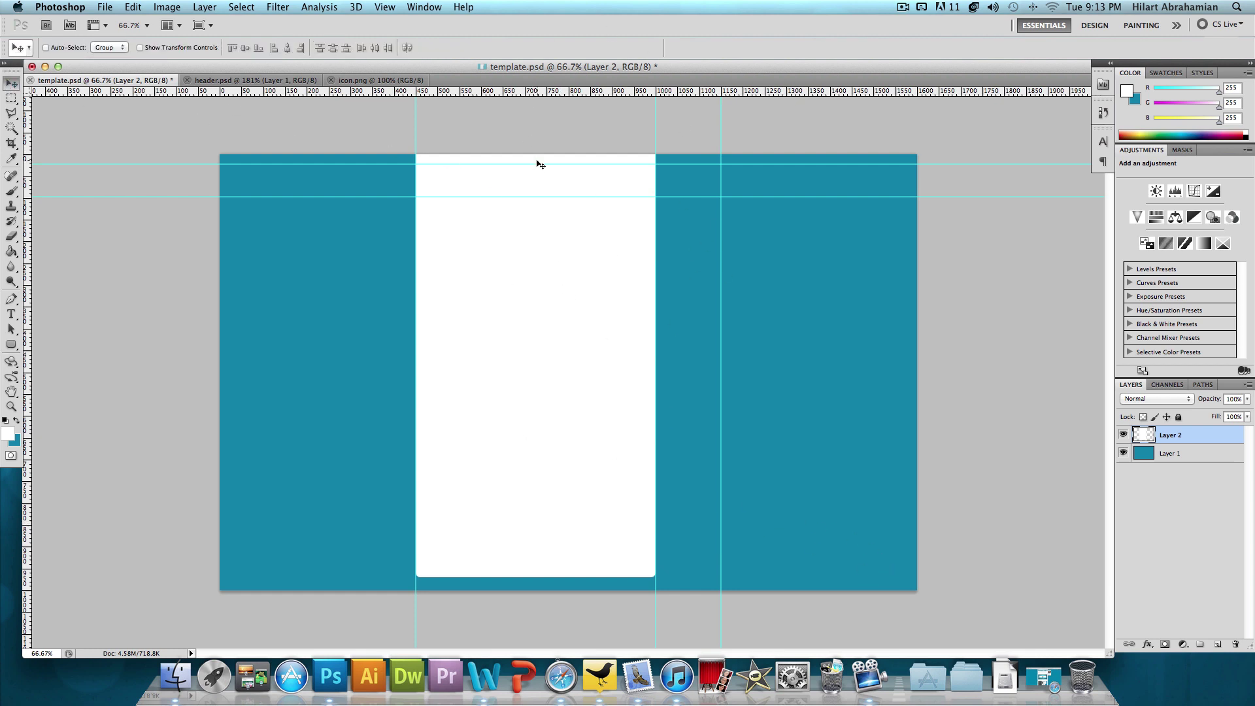
{"action": "scroll", "coordinate": [418, 157], "scroll_direction": "up", "scroll_amount": 5}
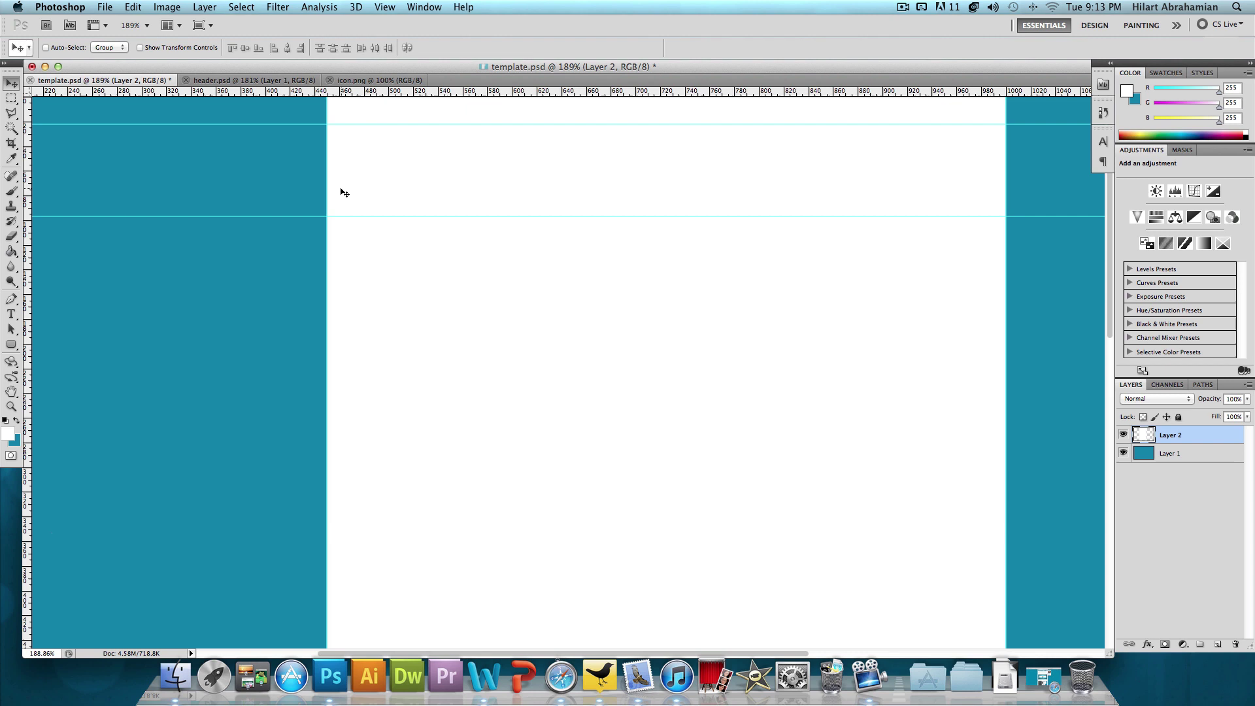
{"action": "scroll", "coordinate": [339, 192], "scroll_direction": "down", "scroll_amount": 5}
{"action": "scroll", "coordinate": [536, 606], "scroll_direction": "up", "scroll_amount": 5}
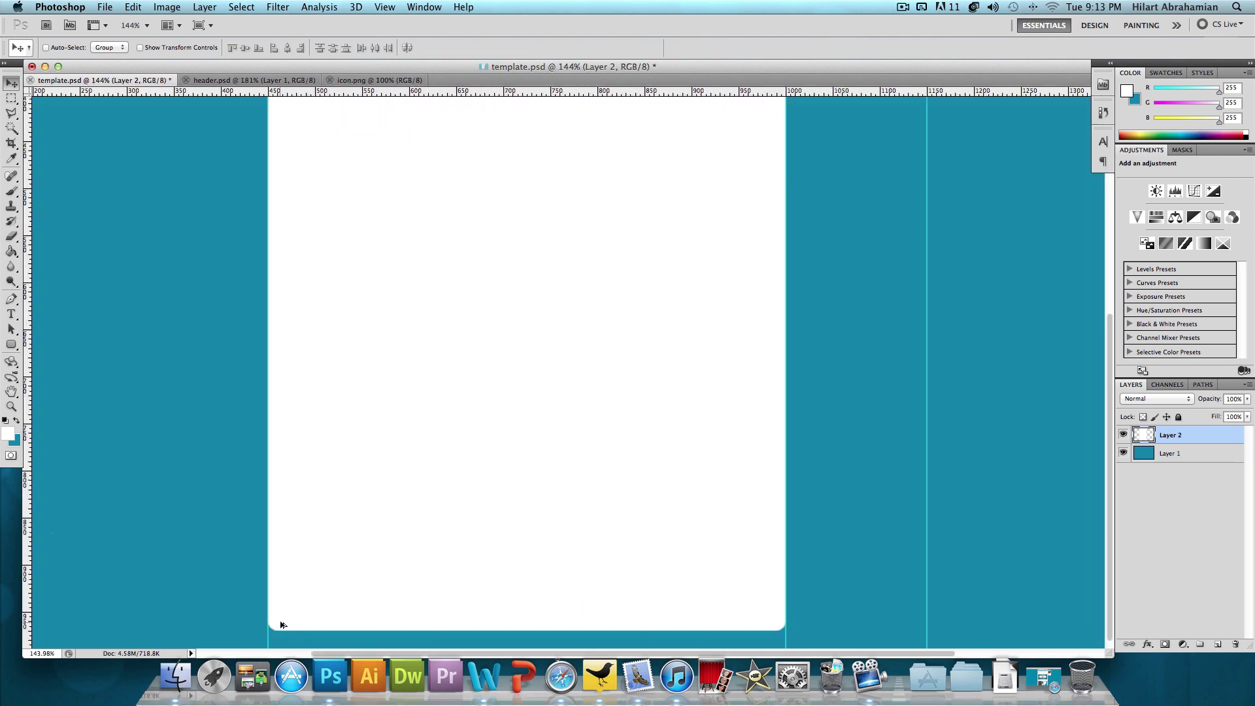
{"action": "scroll", "coordinate": [505, 546], "scroll_direction": "down", "scroll_amount": 3}
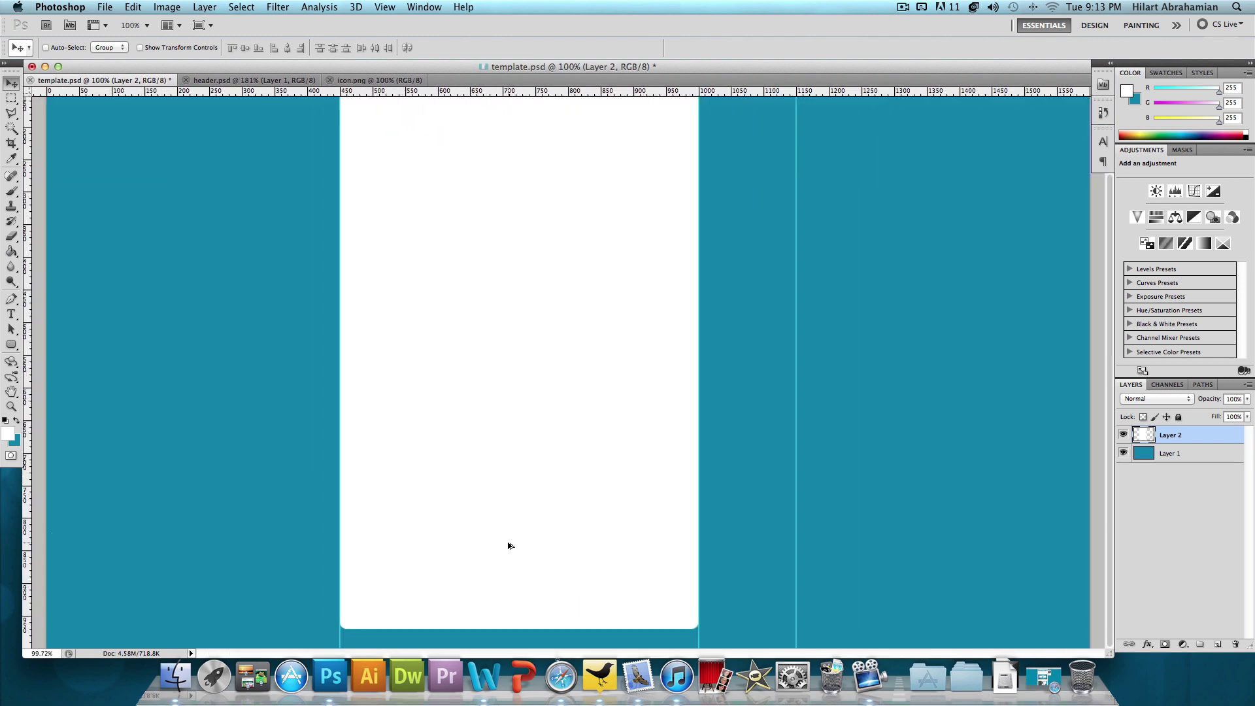
{"action": "scroll", "coordinate": [508, 545], "scroll_direction": "down", "scroll_amount": 2}
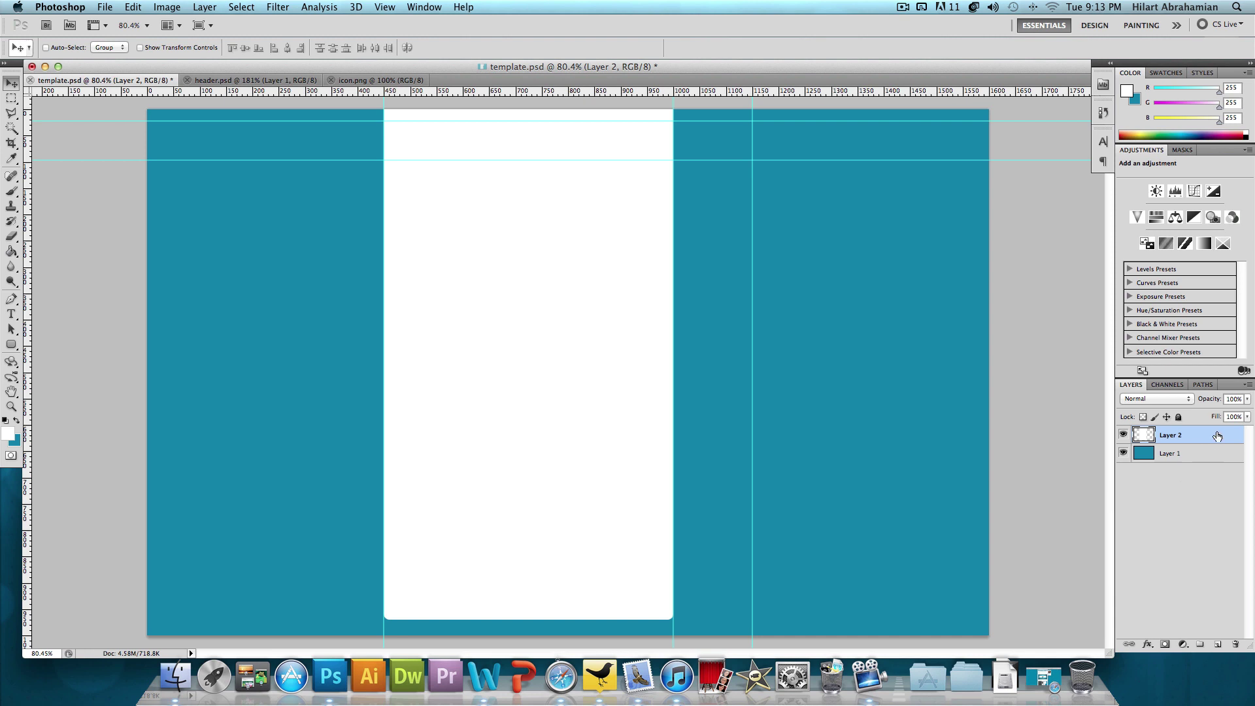
Give Layer 2's content column a 7 px #222222 Stroke layer style.
{"action": "double_click", "coordinate": [1215, 435]}
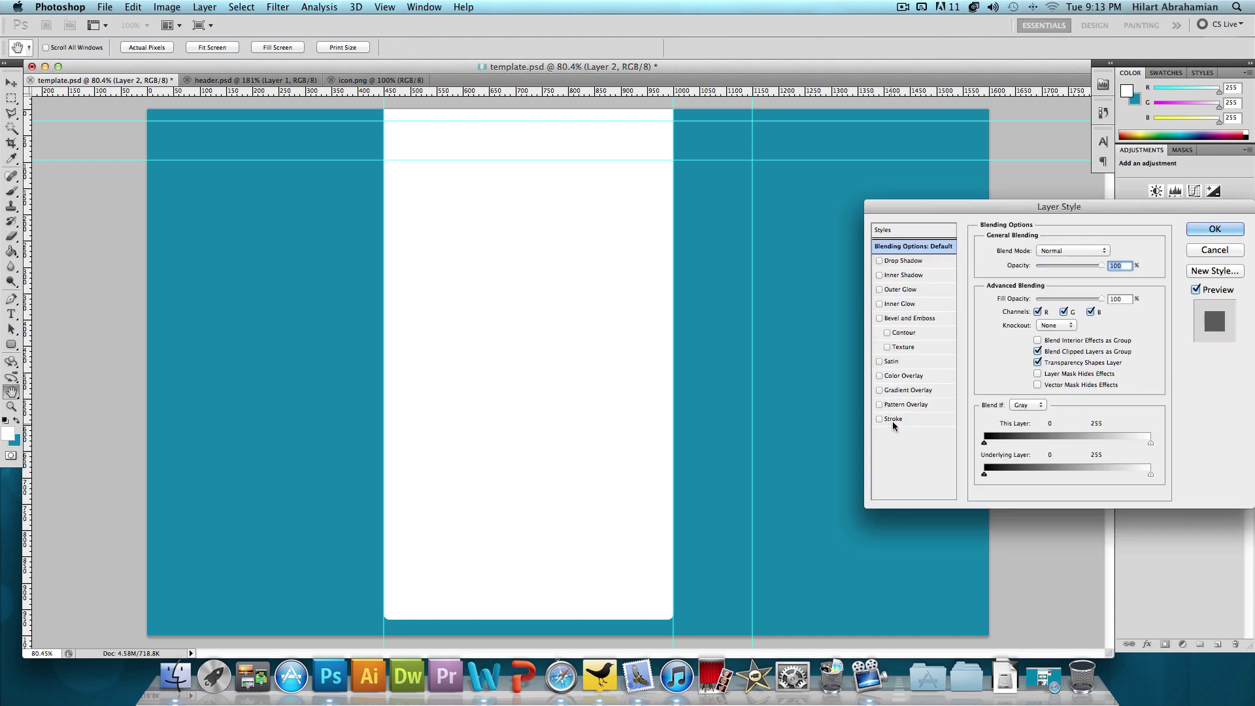
{"action": "left_click", "coordinate": [893, 419]}
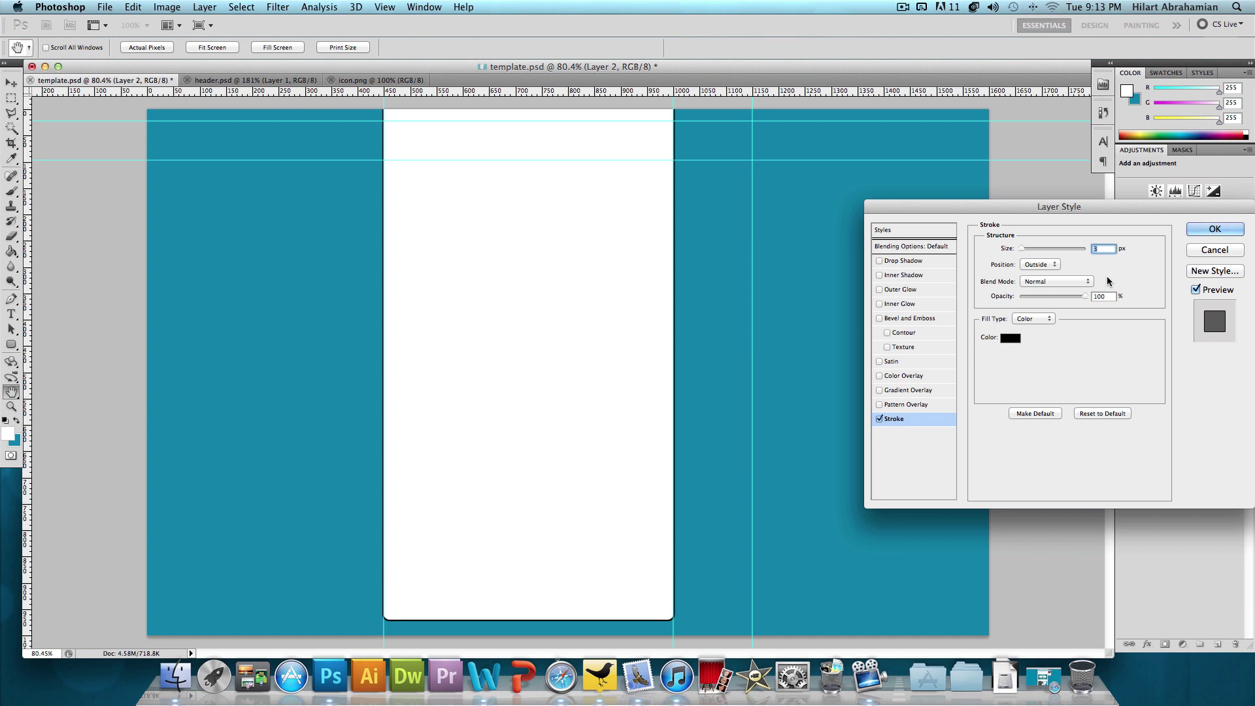
{"action": "type", "text": "7"}
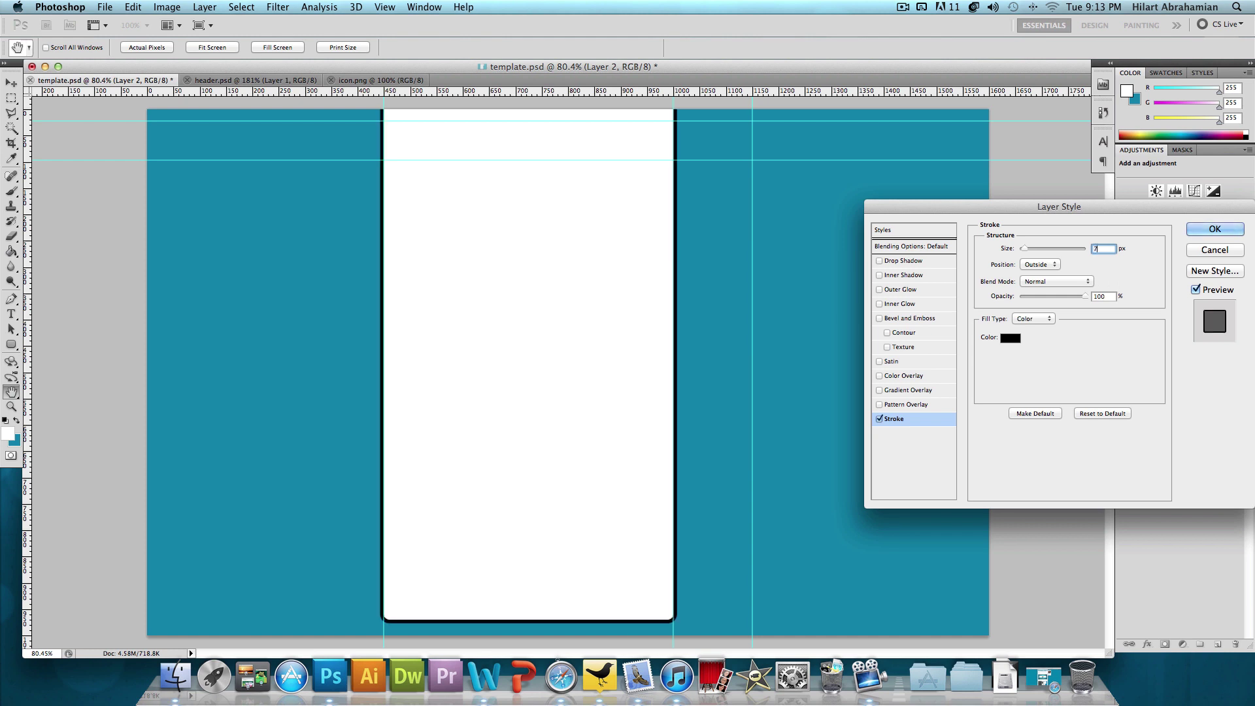
{"action": "left_click", "coordinate": [1010, 338]}
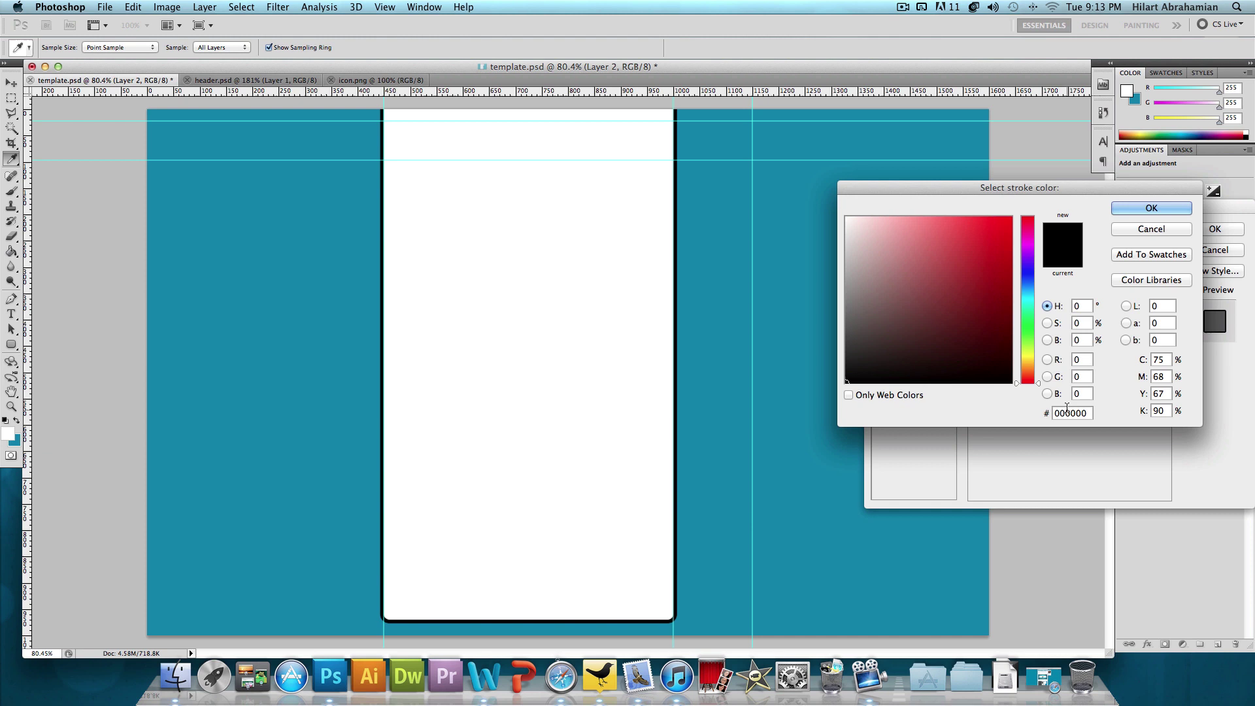
{"action": "left_click", "coordinate": [1067, 407]}
{"action": "type", "text": "2"}
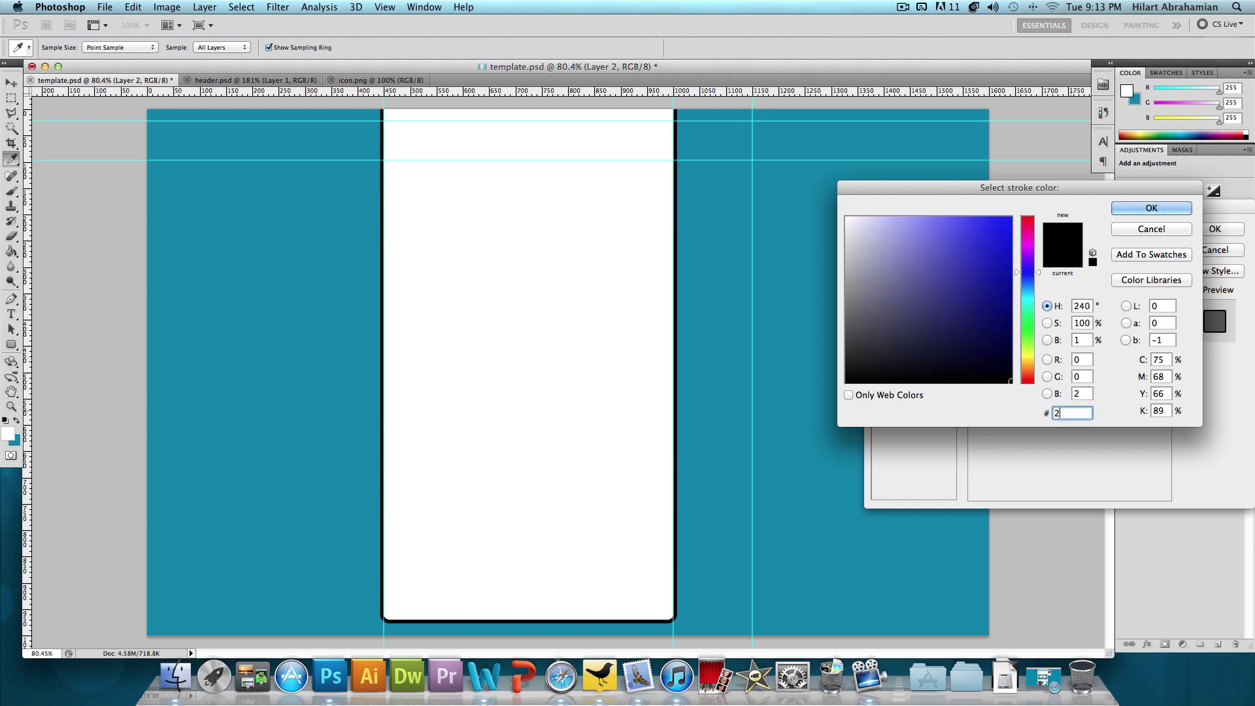
{"action": "type", "text": "22222"}
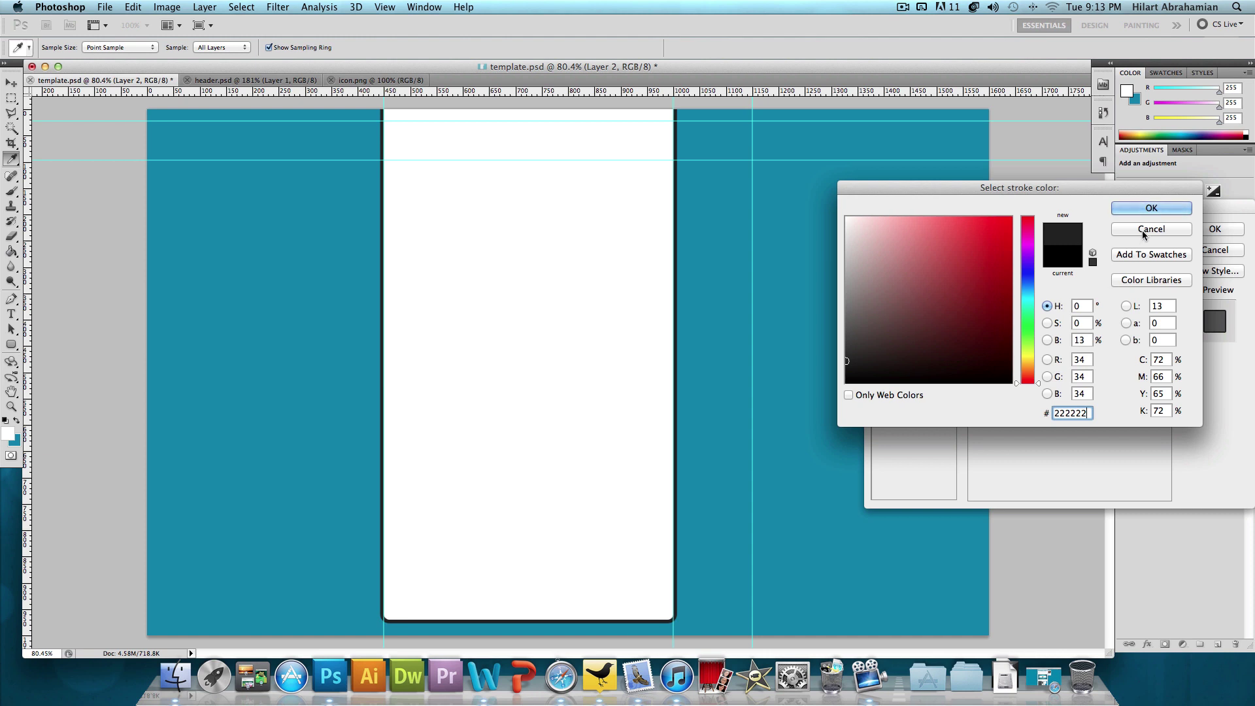
{"action": "left_click", "coordinate": [1151, 209]}
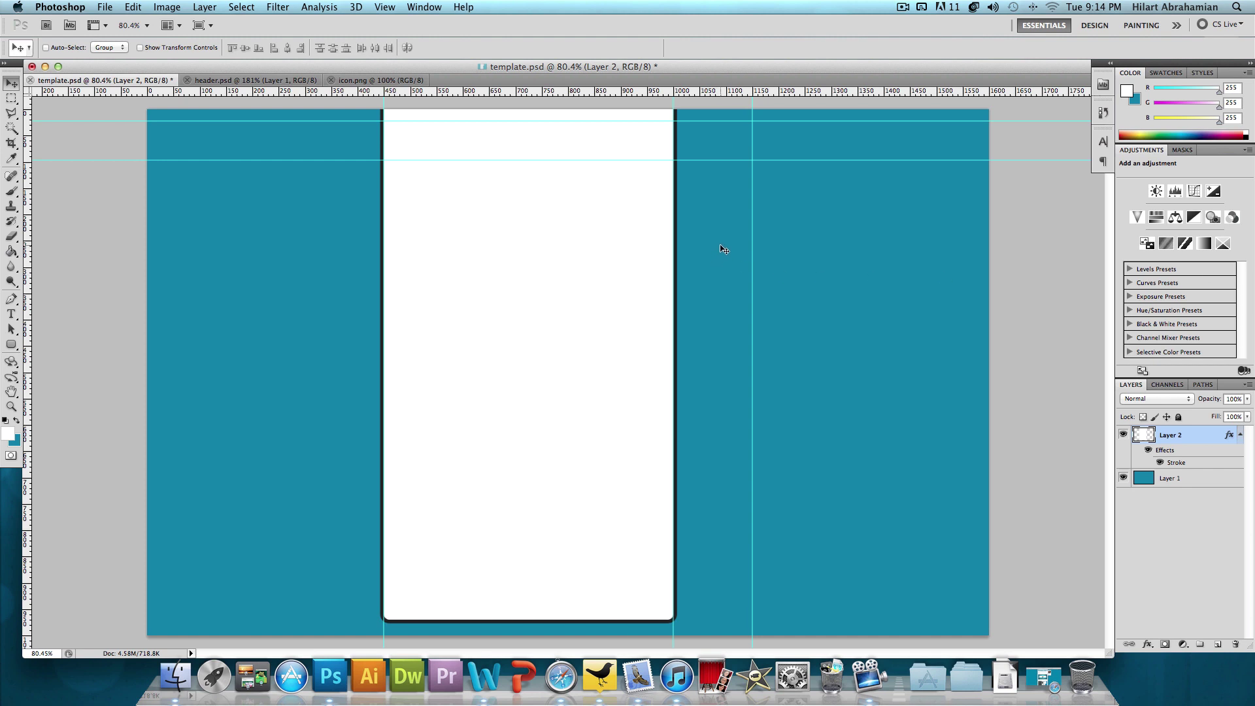
Create Layer 3 and draw a small white rounded-rectangle card right of the column's top, reaching the right guide.
{"action": "key", "text": "super+shift+n"}
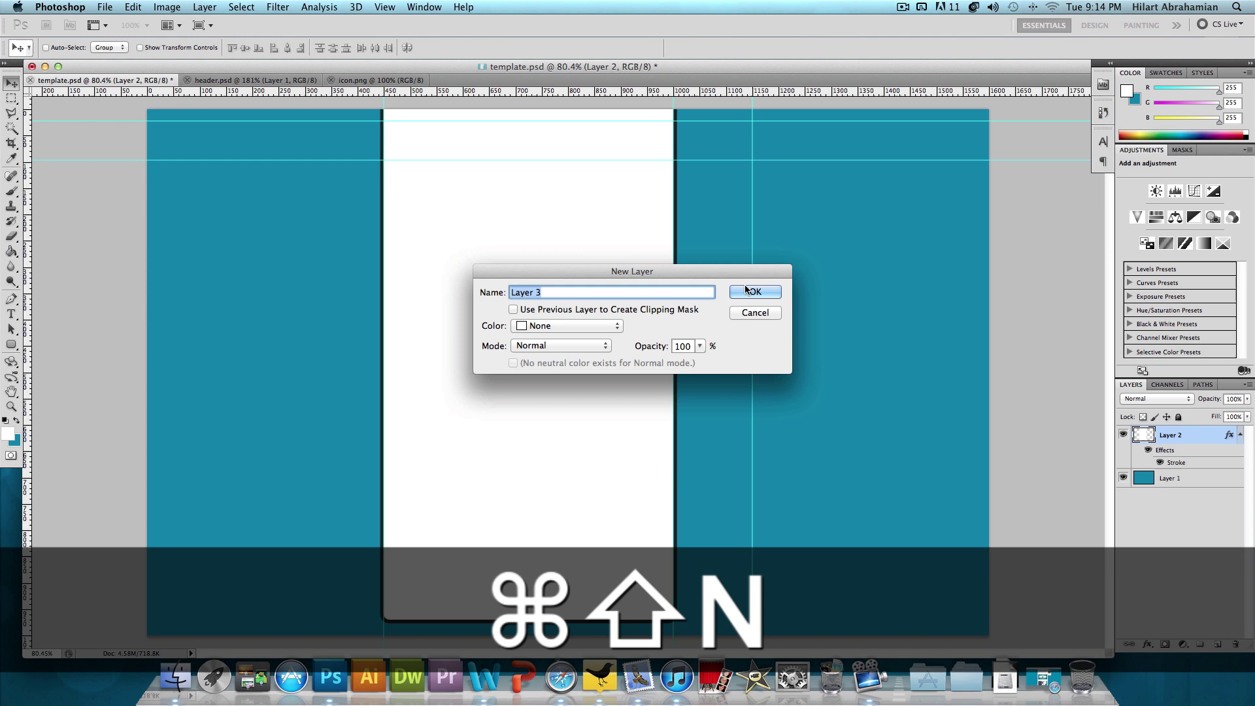
{"action": "left_click", "coordinate": [744, 292]}
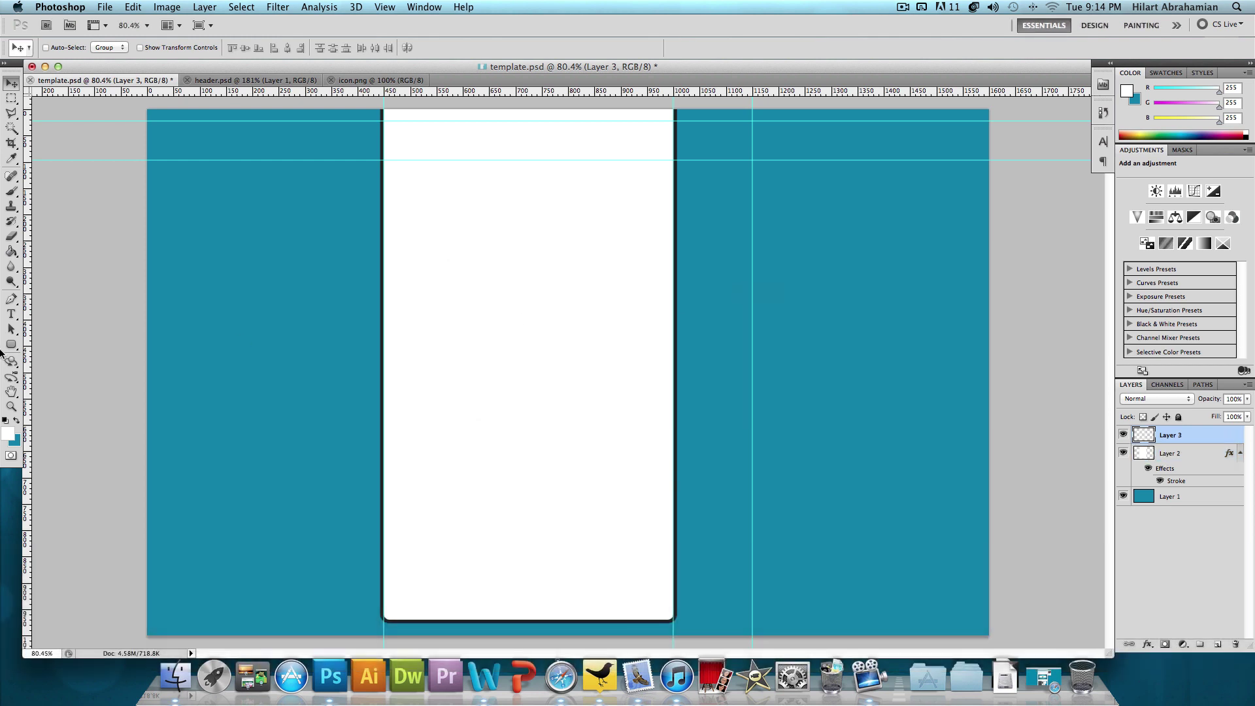
{"action": "left_click", "coordinate": [12, 346]}
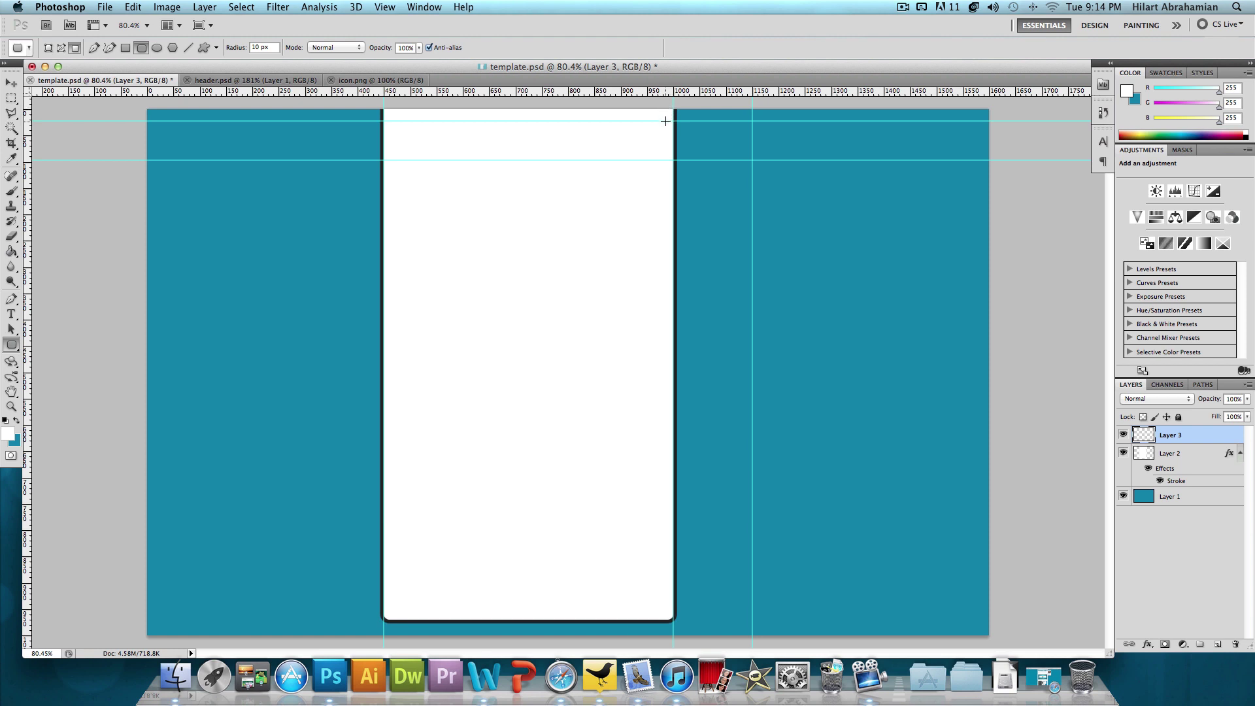
{"action": "left_click_drag", "start_coordinate": [665, 121], "coordinate": [751, 297]}
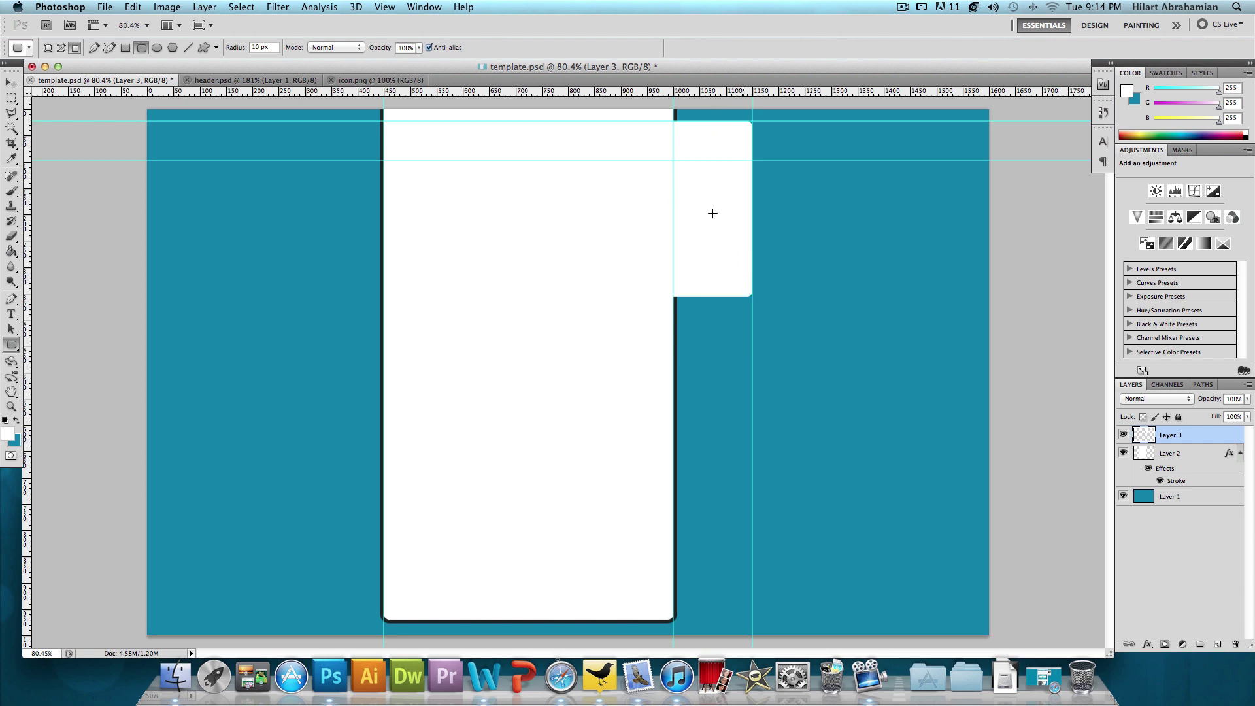
Stroke Layer 3's sidebar card 7 px #222222 and move it below Layer 2.
{"action": "double_click", "coordinate": [1200, 438]}
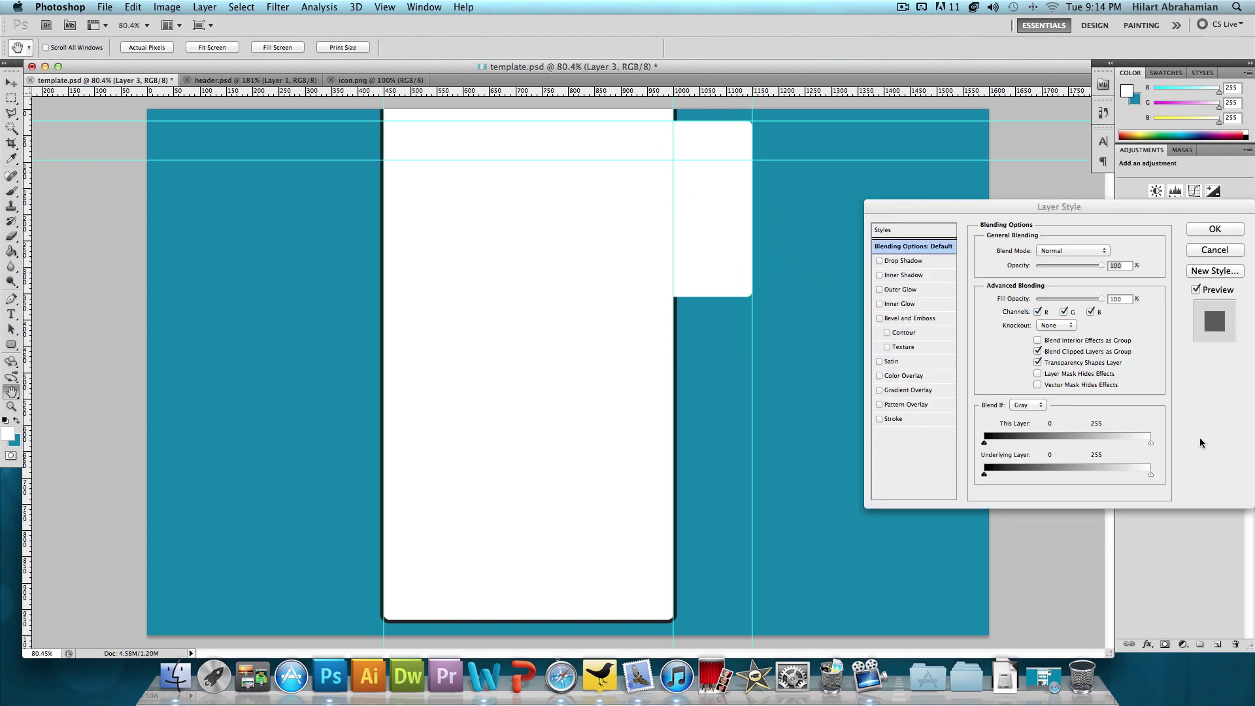
{"action": "left_click", "coordinate": [893, 418]}
{"action": "key", "text": "Up"}
{"action": "key", "text": "Up"}
{"action": "key", "text": "Up"}
{"action": "key", "text": "Up"}
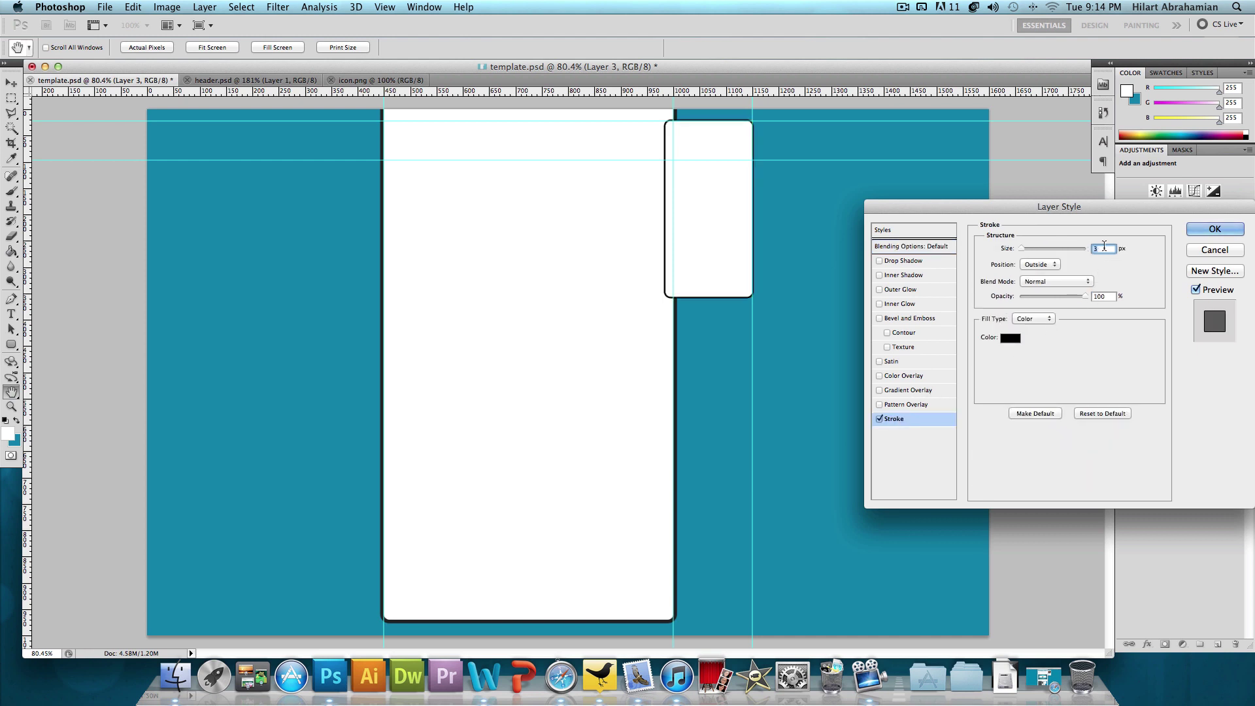
{"action": "left_click", "coordinate": [1010, 337]}
{"action": "double_click", "coordinate": [1070, 412]}
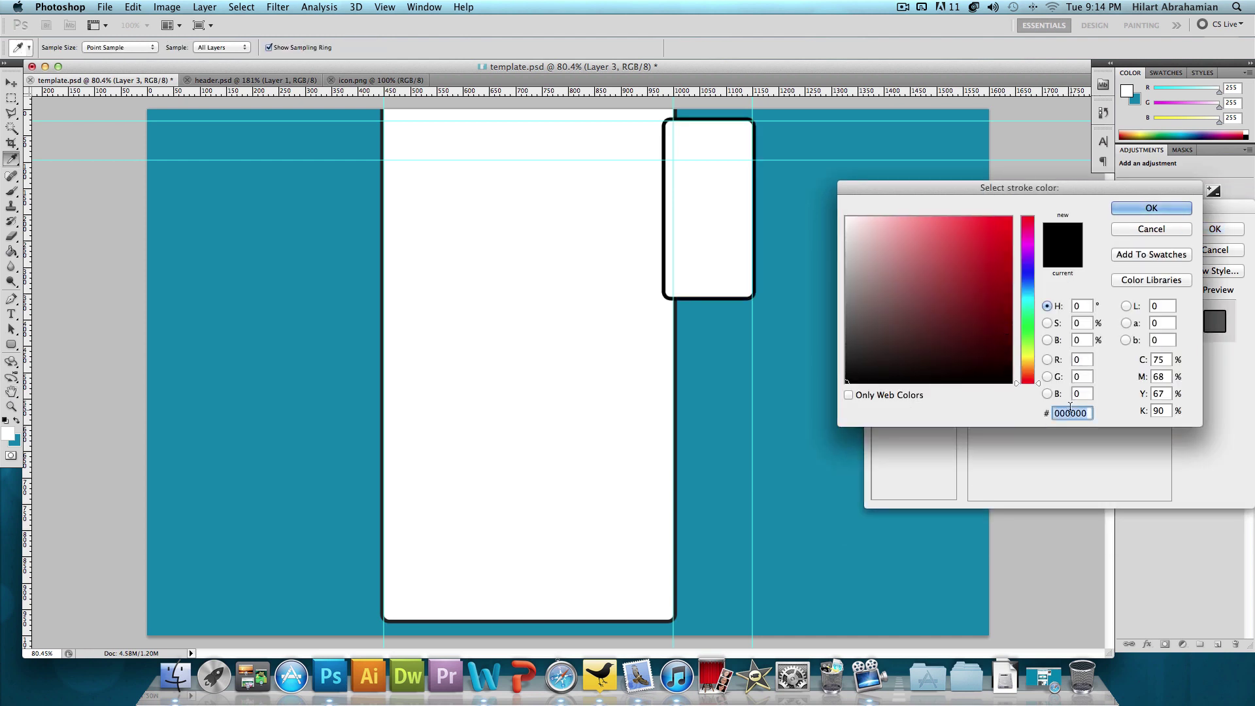
{"action": "type", "text": "222222"}
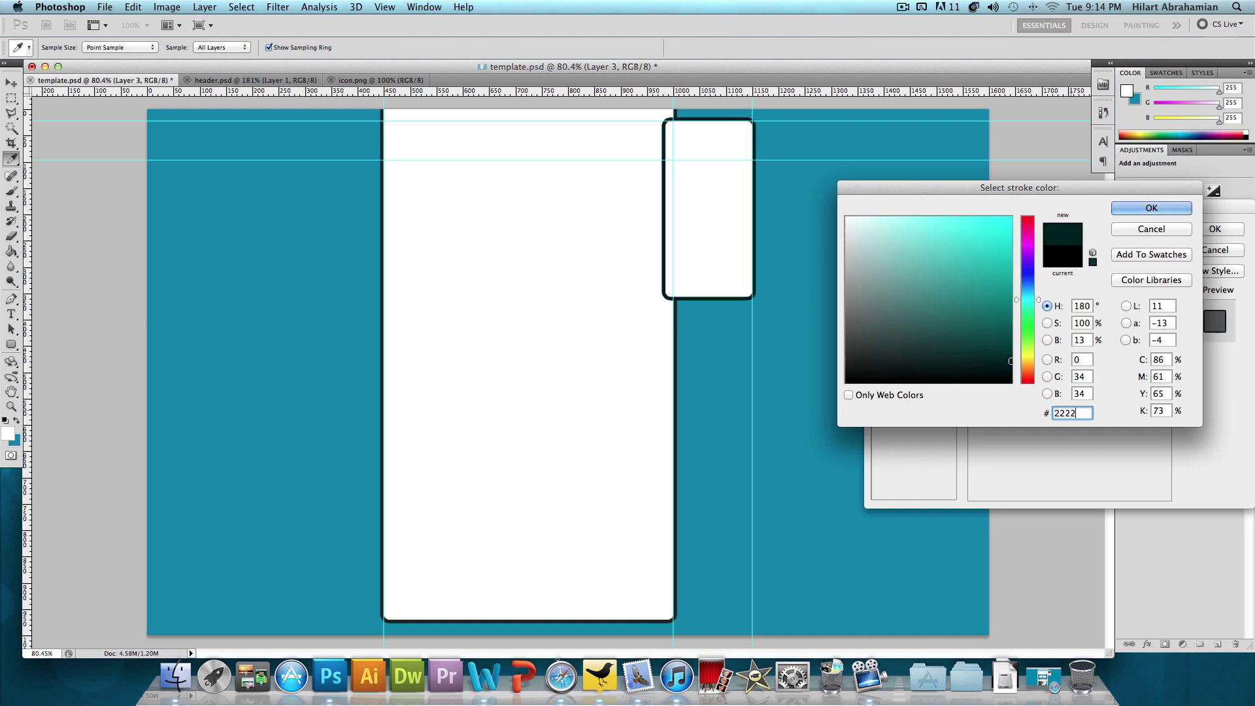
{"action": "left_click", "coordinate": [1128, 208]}
{"action": "left_click", "coordinate": [1202, 227]}
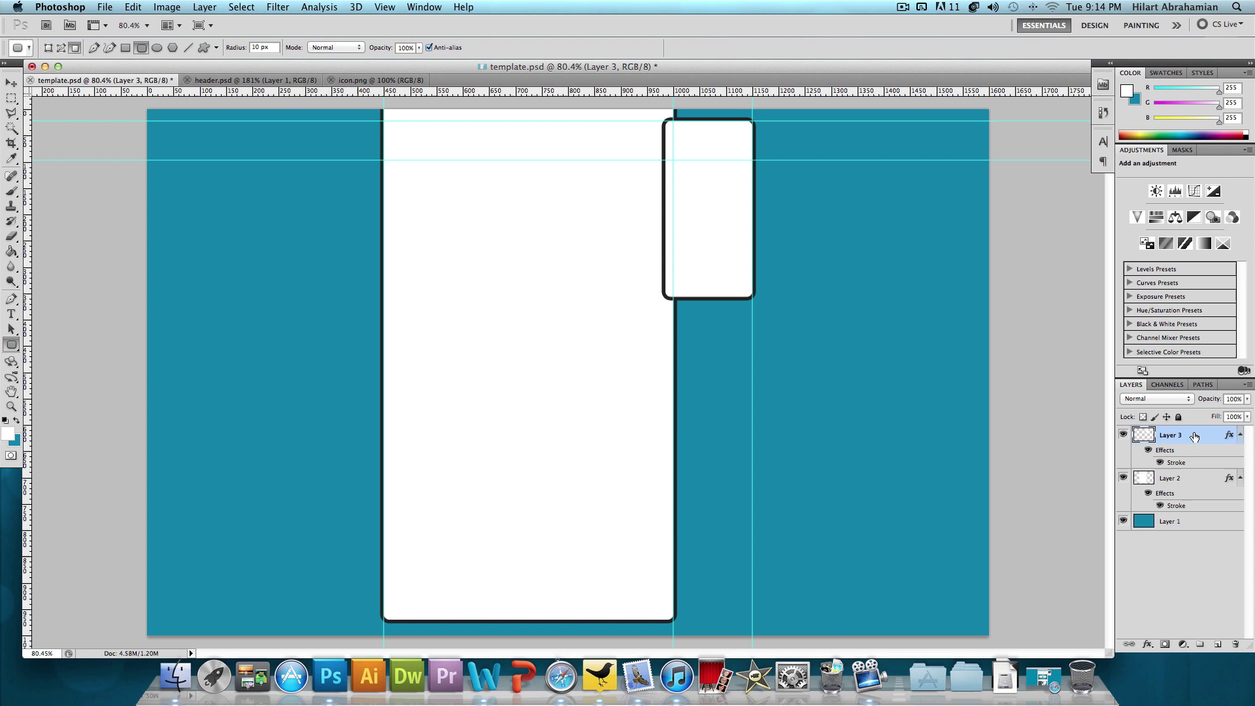
{"action": "left_click_drag", "start_coordinate": [1194, 437], "coordinate": [1197, 502]}
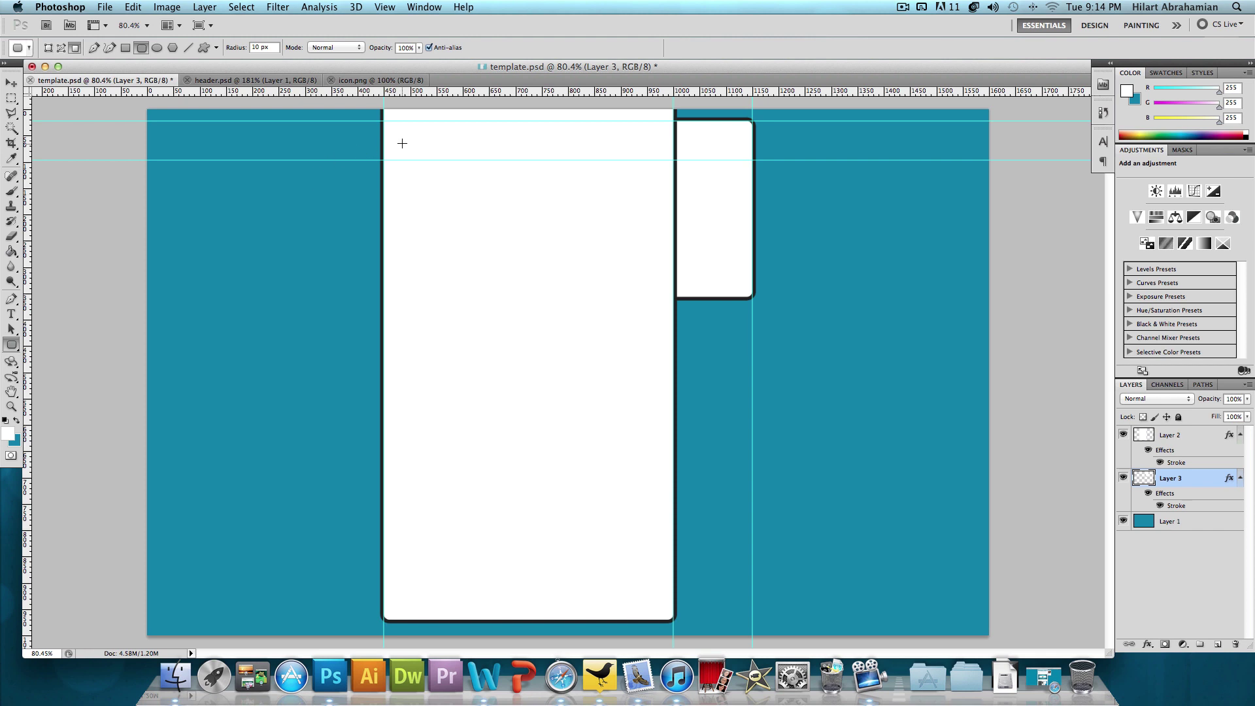
Drag the icon.png portrait into template.psd as Layer 4 and nudge it to the sidebar card's top.
{"action": "left_click", "coordinate": [389, 80]}
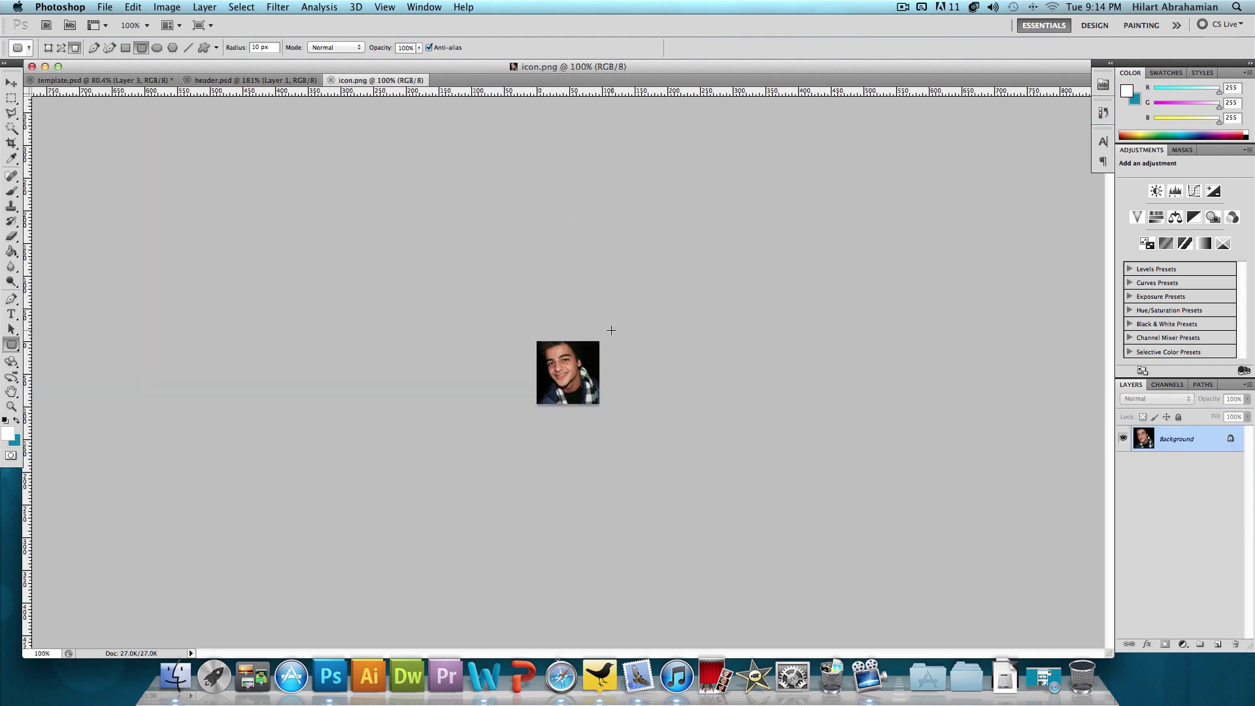
{"action": "left_click", "coordinate": [234, 84]}
{"action": "left_click", "coordinate": [339, 80]}
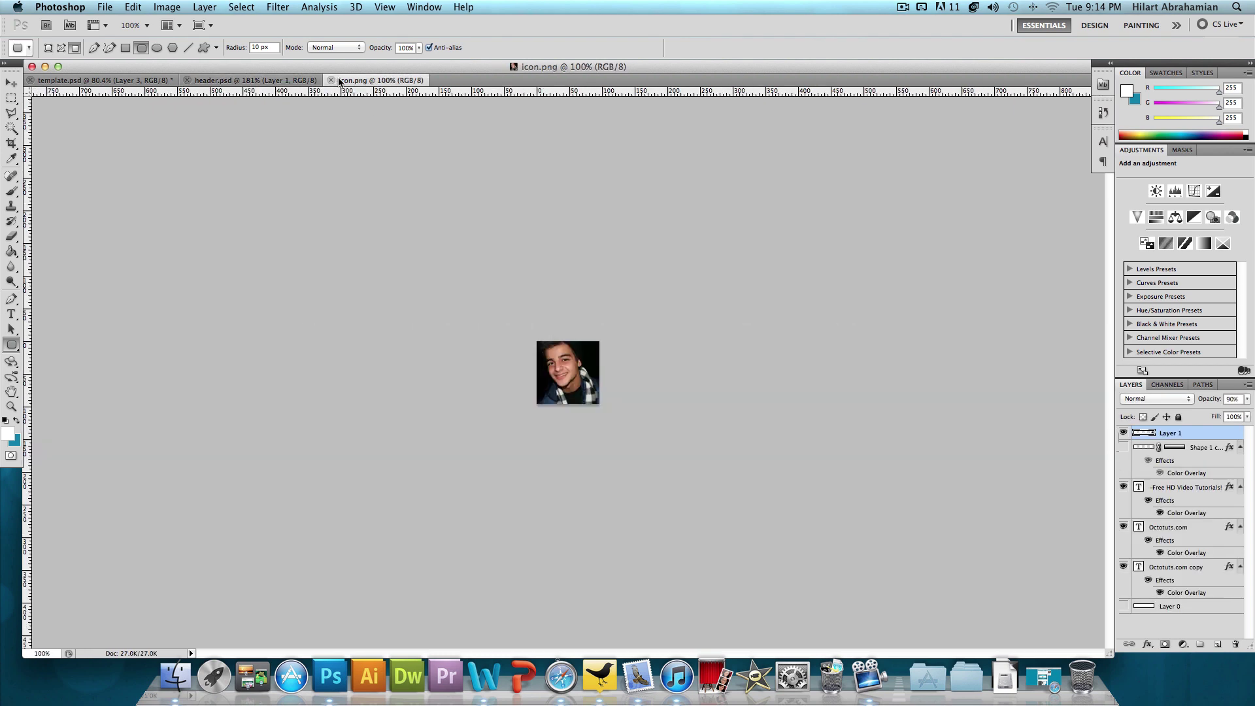
{"action": "left_click", "coordinate": [11, 83]}
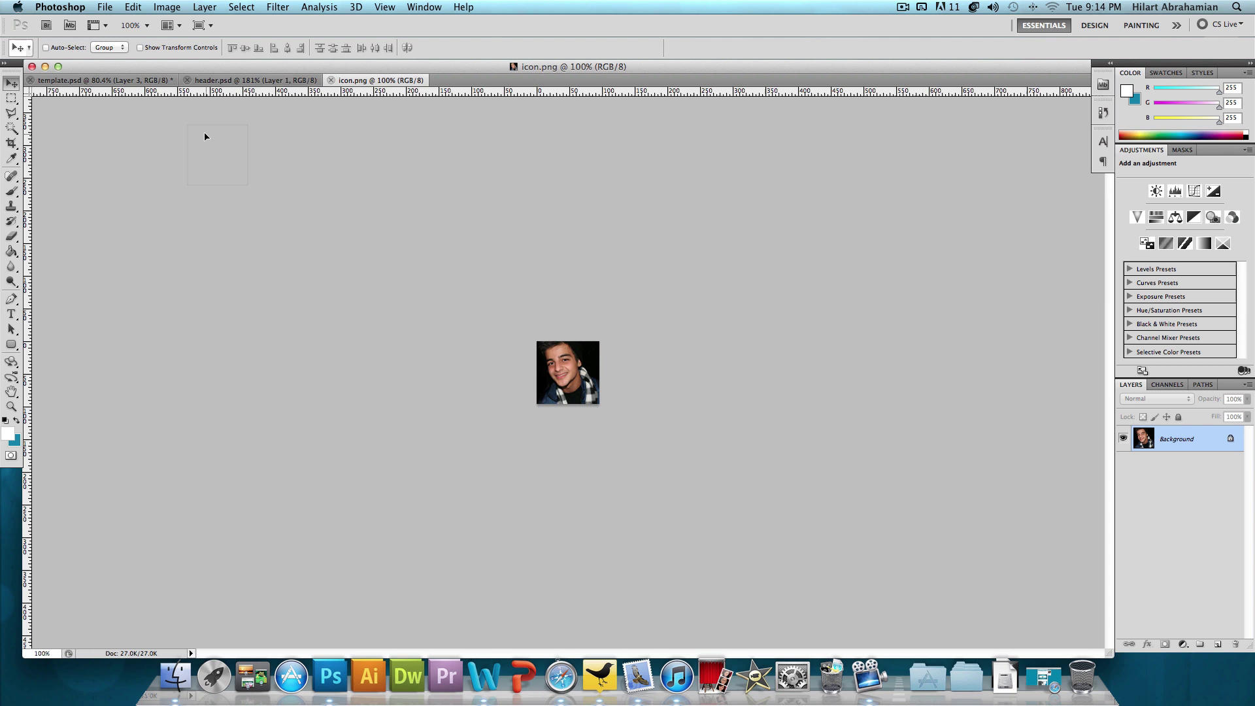
{"action": "left_click_drag", "start_coordinate": [123, 87], "coordinate": [718, 161]}
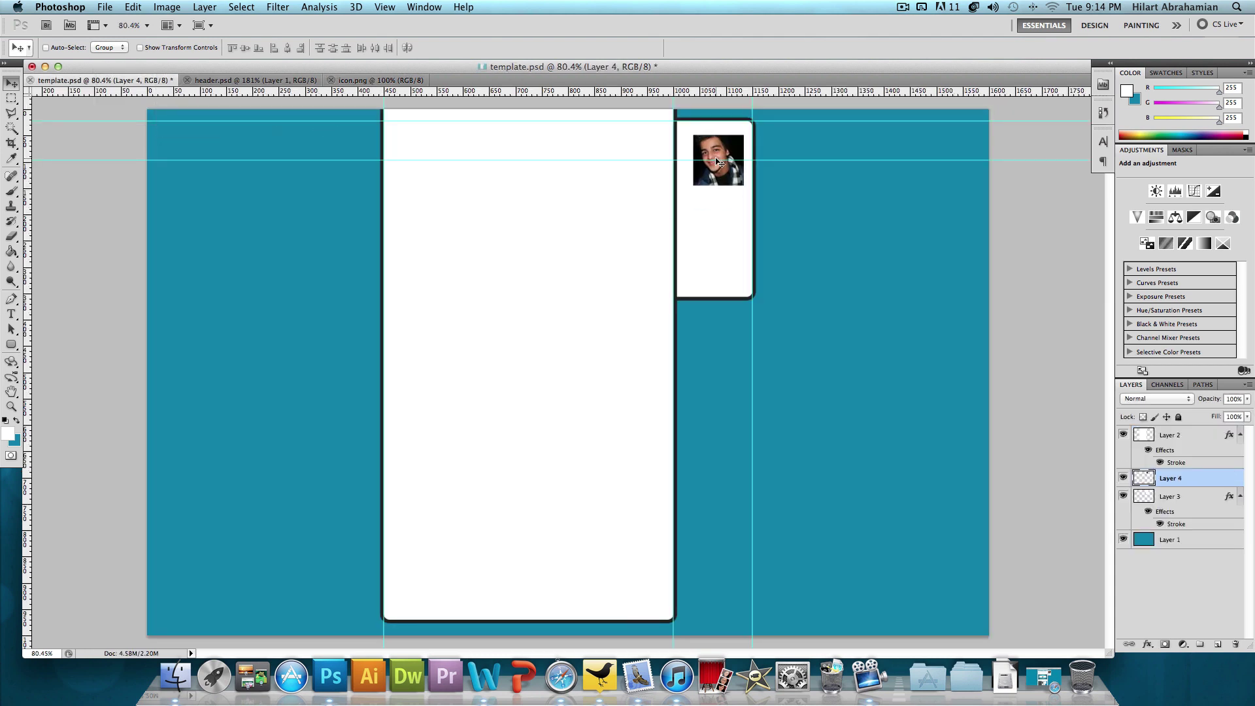
{"action": "key", "text": "Left"}
{"action": "key", "text": "Left"}
{"action": "key", "text": "Left"}
{"action": "key", "text": "Left"}
{"action": "key", "text": "Left"}
{"action": "key", "text": "Left"}
{"action": "key", "text": "Left"}
{"action": "key", "text": "Left"}
{"action": "key", "text": "Left"}
{"action": "key", "text": "Left"}
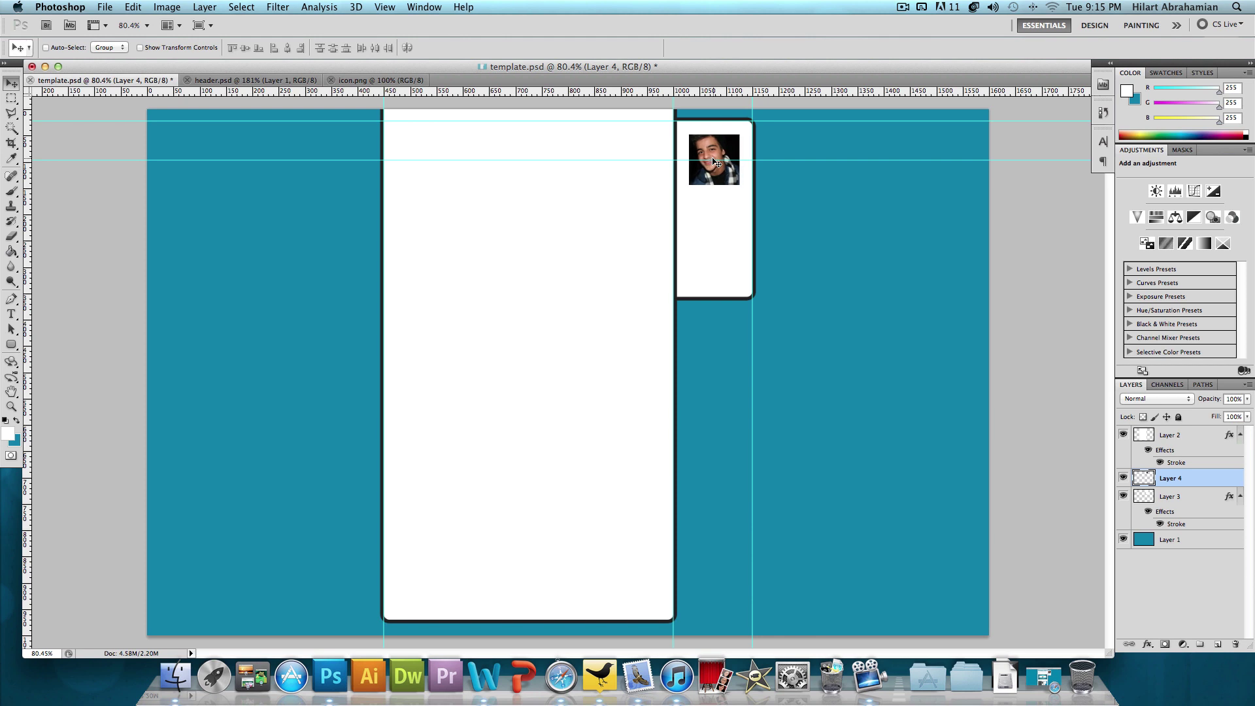
{"action": "key", "text": "Up"}
{"action": "key", "text": "Up"}
{"action": "key", "text": "Up"}
Drag all header.psd layers into template.psd and place the Octotuts logo at the column's top.
{"action": "left_click", "coordinate": [247, 79]}
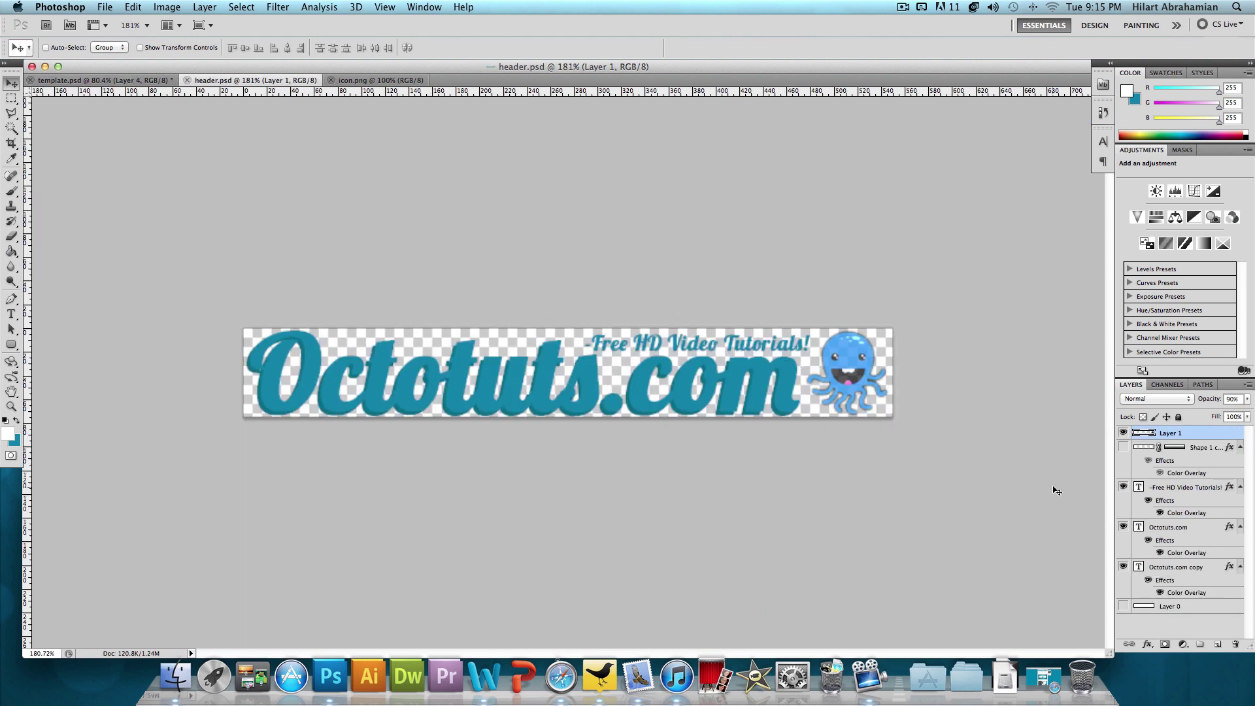
{"action": "left_click", "coordinate": [1177, 567], "text": "shift"}
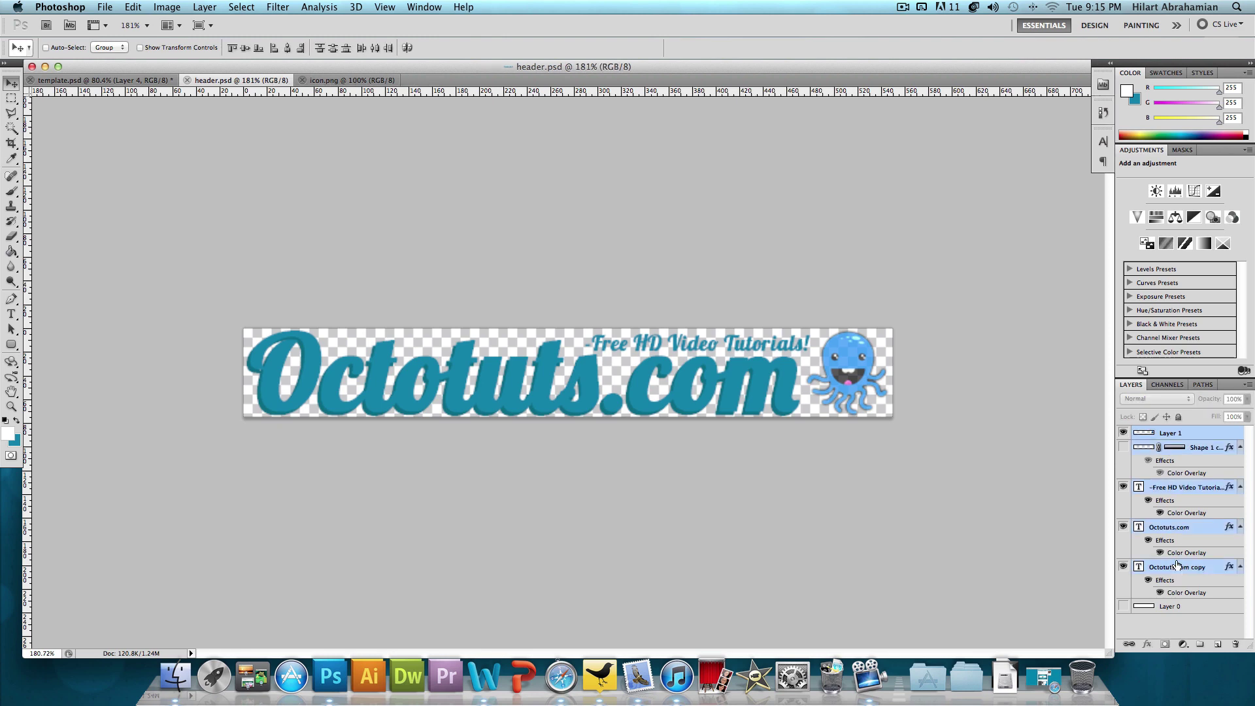
{"action": "left_click_drag", "start_coordinate": [313, 302], "coordinate": [531, 213]}
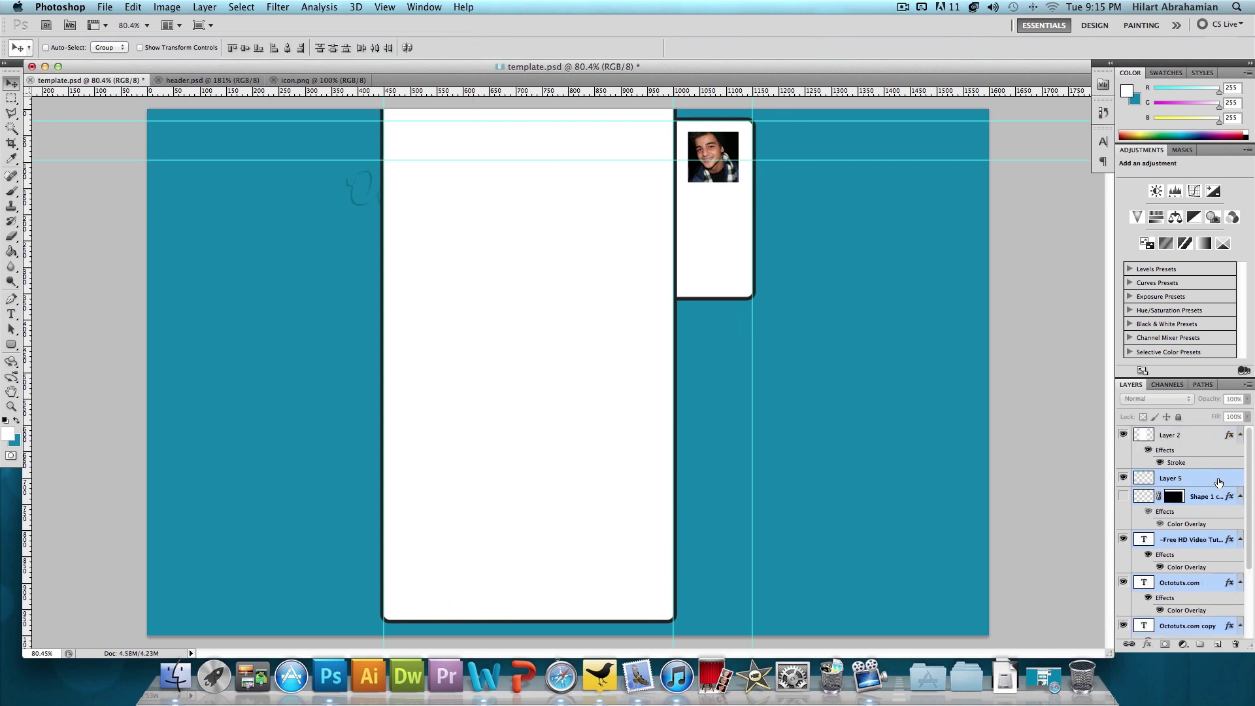
{"action": "scroll", "coordinate": [1198, 426], "scroll_direction": "down", "scroll_amount": 2}
{"action": "left_click_drag", "start_coordinate": [447, 194], "coordinate": [492, 137]}
Scale the Octotuts logo to about 94% and nudge it into position with the arrow keys.
{"action": "key", "text": "ctrl+t"}
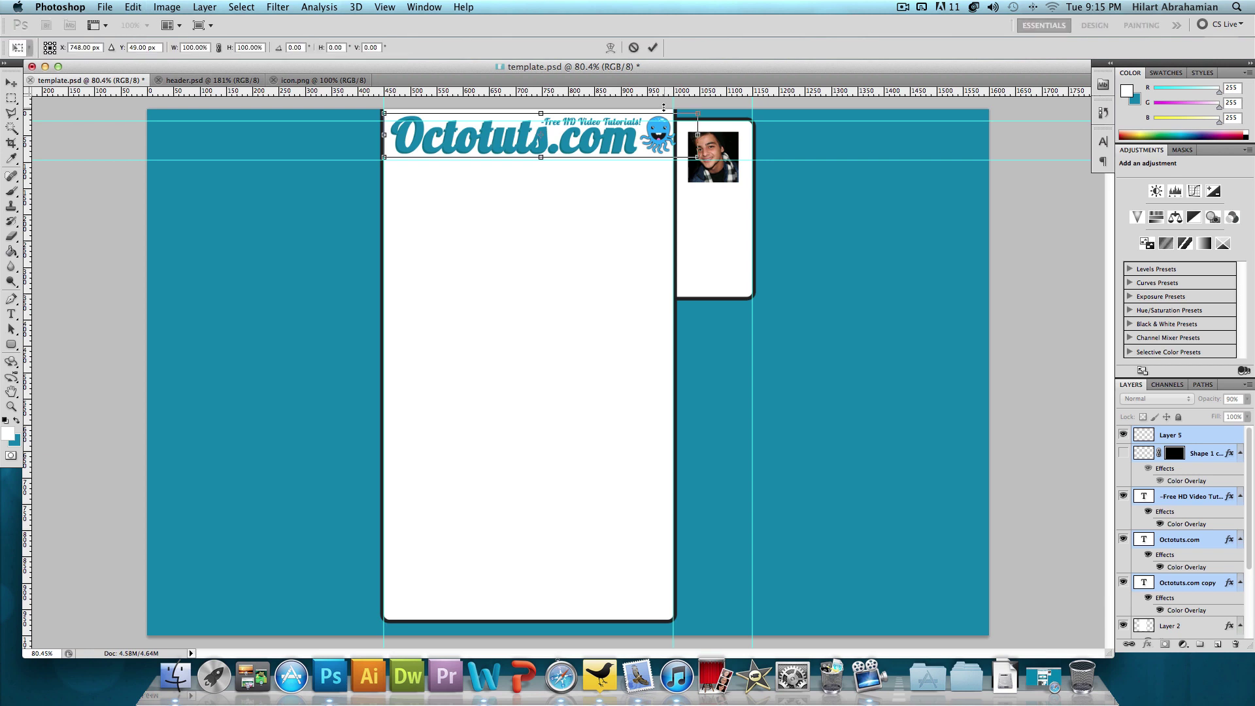
{"action": "left_click_drag", "start_coordinate": [697, 111], "coordinate": [680, 117]}
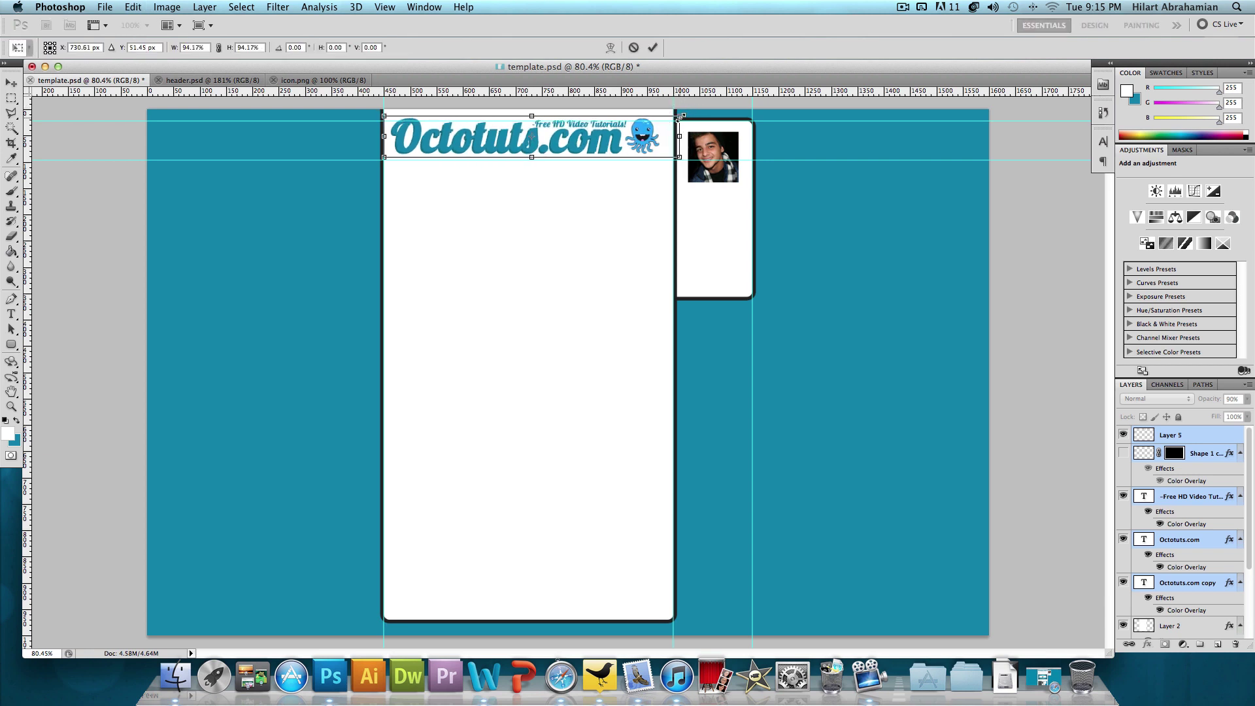
{"action": "key", "text": "Return"}
{"action": "key", "text": "Left"}
{"action": "key", "text": "Left"}
{"action": "key", "text": "Left"}
{"action": "key", "text": "Left"}
{"action": "key", "text": "Left"}
{"action": "key", "text": "Left"}
{"action": "key", "text": "Down"}
{"action": "key", "text": "Down"}
{"action": "key", "text": "Down"}
{"action": "key", "text": "Down"}
{"action": "key", "text": "Down"}
{"action": "key", "text": "Down"}
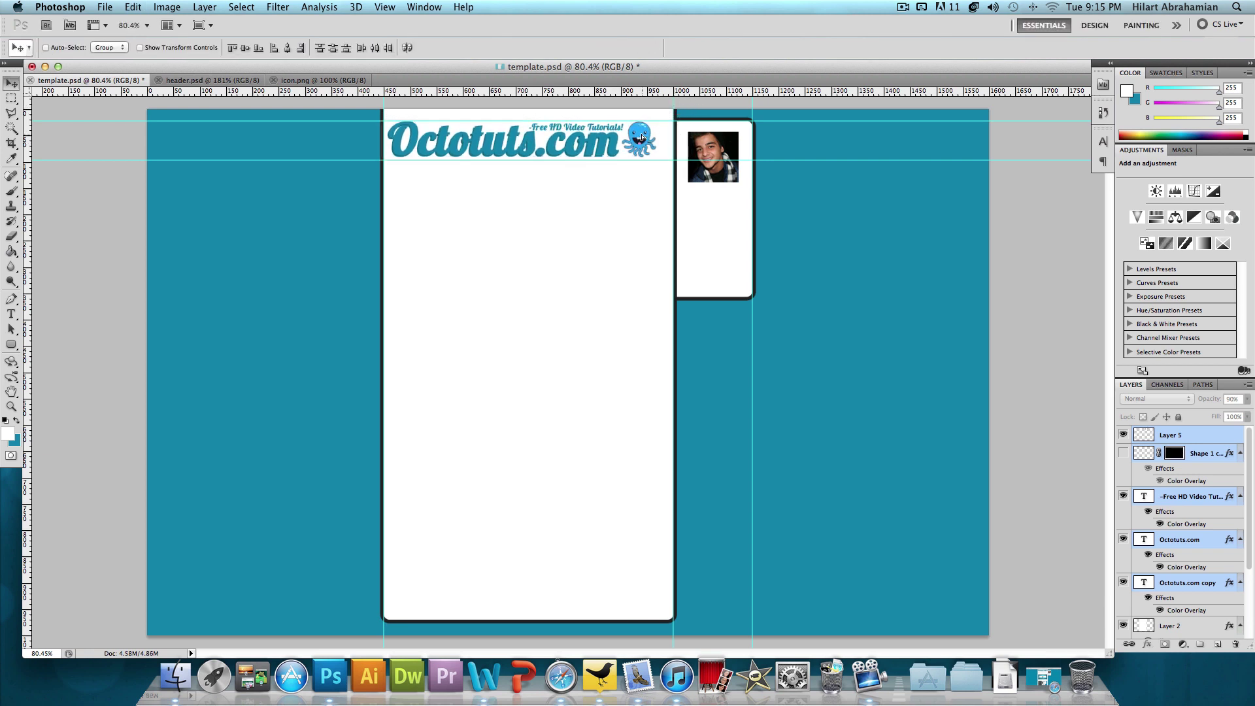
{"action": "key", "text": "Right"}
{"action": "key", "text": "Right"}
{"action": "key", "text": "Right"}
{"action": "key", "text": "Right"}
{"action": "key", "text": "Right"}
{"action": "key", "text": "Right"}
{"action": "key", "text": "Right"}
{"action": "key", "text": "Right"}
{"action": "key", "text": "Right"}
{"action": "key", "text": "Down"}
{"action": "key", "text": "Down"}
{"action": "key", "text": "Down"}
{"action": "key", "text": "Down"}
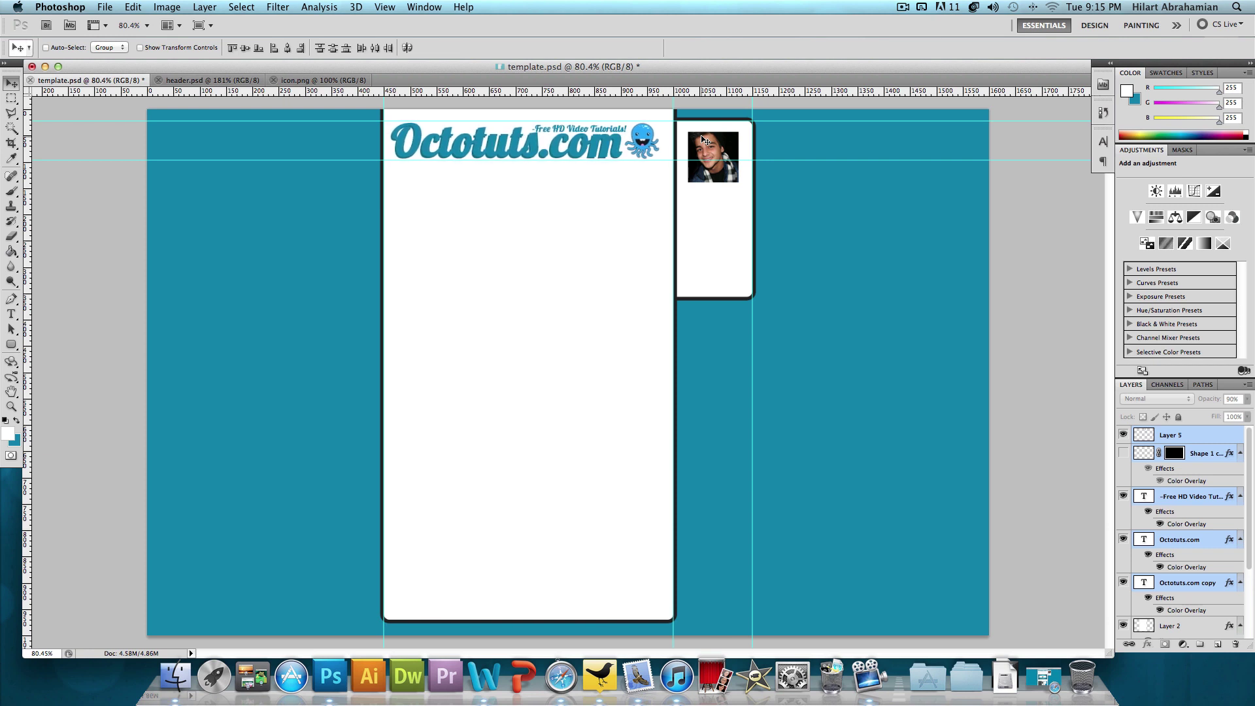
{"action": "key", "text": "Right"}
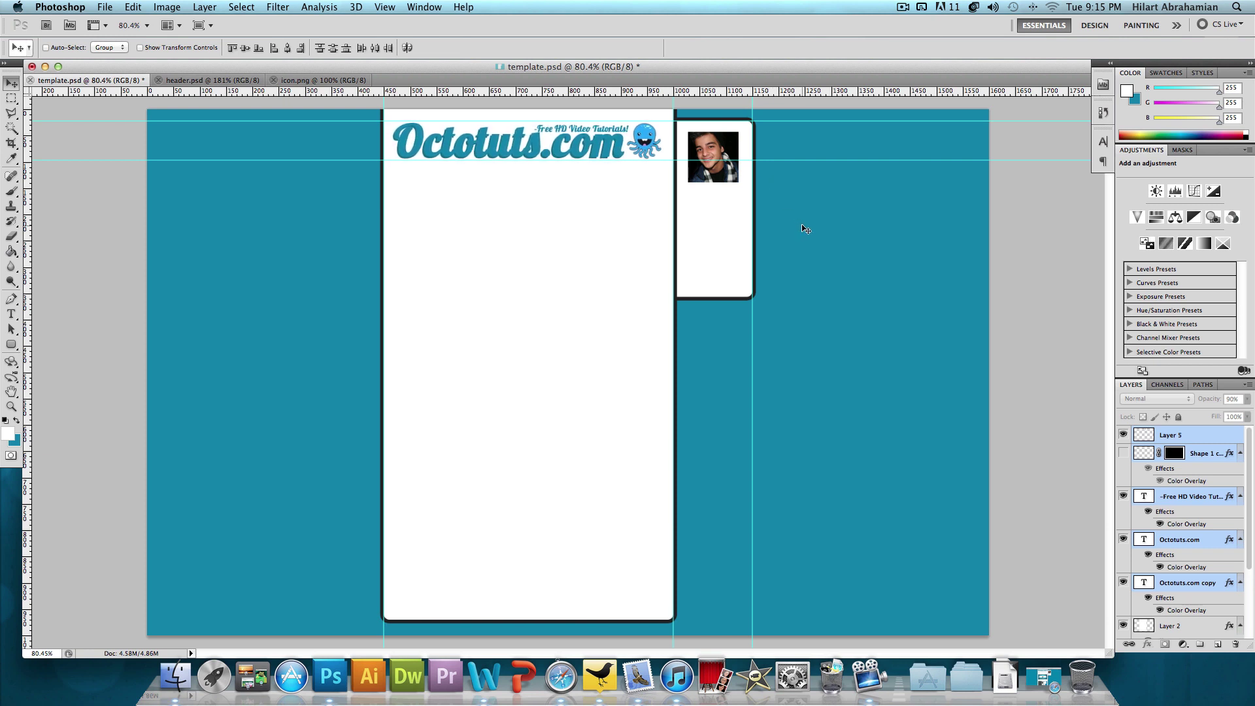